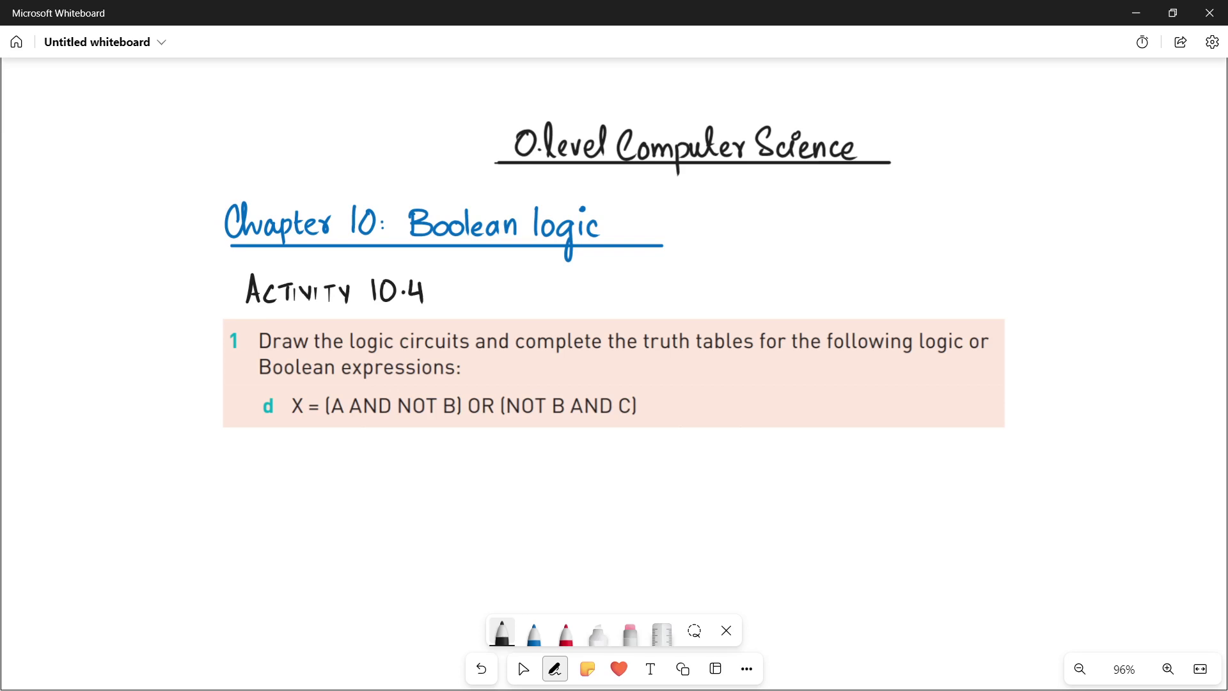
# Step: Underline the inputs A, B and C in the question's Boolean expression in blue
pyautogui.click(534, 632)
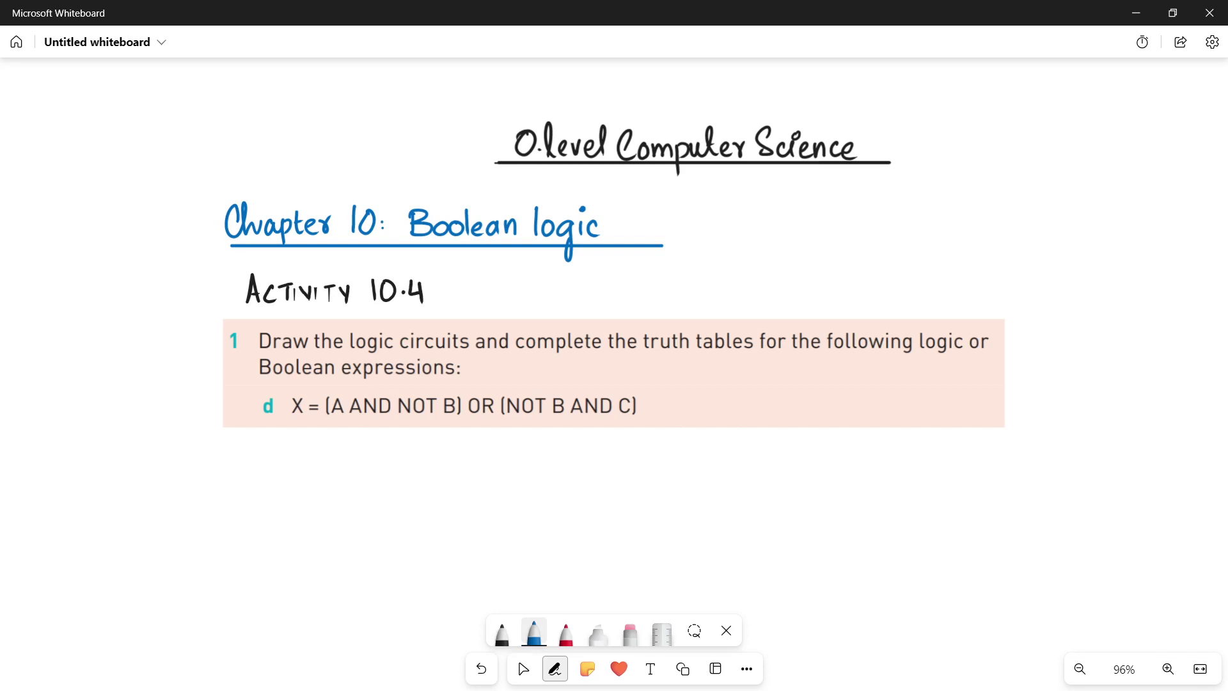
pyautogui.moveTo(327, 423); pyautogui.dragTo(344, 421)
pyautogui.moveTo(443, 423); pyautogui.dragTo(457, 422)
pyautogui.moveTo(614, 425); pyautogui.dragTo(632, 423)
# Step: Write the underlined heading "Logic Circuit" in blue below the question box
pyautogui.moveTo(230, 455); pyautogui.dragTo(232, 483)
pyautogui.moveTo(245, 467)
pyautogui.mouseDown()
pyautogui.moveTo(238, 478)
pyautogui.moveTo(252, 469)
pyautogui.moveTo(263, 504)
pyautogui.moveTo(288, 474)
pyautogui.moveTo(352, 480)
pyautogui.moveTo(367, 465)
pyautogui.moveTo(426, 476)
pyautogui.mouseUp()
pyautogui.click(280, 454)
pyautogui.click(351, 467)
pyautogui.click(353, 455)
pyautogui.click(405, 448)
pyautogui.moveTo(222, 495); pyautogui.dragTo(447, 491)
# Step: Write the sub-expression "A AND NOT B" below the Logic Circuit heading
pyautogui.moveTo(623, 532); pyautogui.dragTo(594, 442)
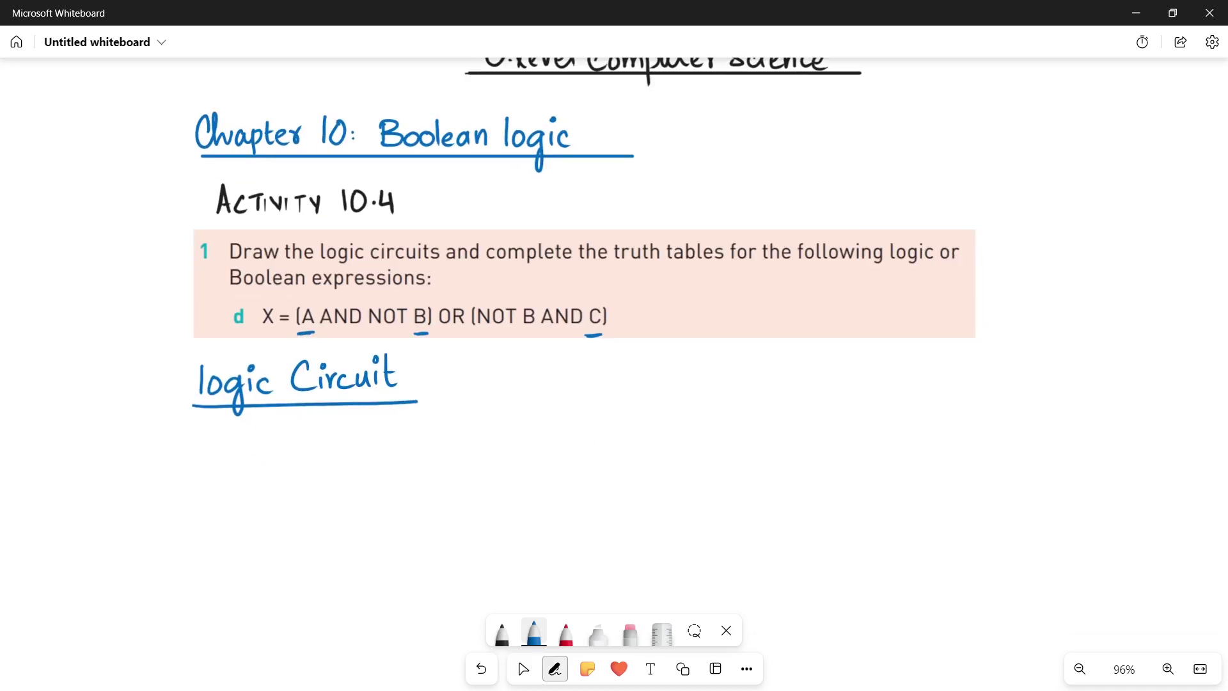
pyautogui.moveTo(208, 470)
pyautogui.mouseDown()
pyautogui.moveTo(256, 448)
pyautogui.moveTo(266, 465)
pyautogui.mouseUp()
pyautogui.moveTo(256, 458)
pyautogui.mouseDown()
pyautogui.moveTo(284, 462)
pyautogui.moveTo(288, 446)
pyautogui.mouseUp()
pyautogui.moveTo(292, 447)
pyautogui.mouseDown()
pyautogui.moveTo(293, 462)
pyautogui.moveTo(348, 460)
pyautogui.mouseUp()
pyautogui.moveTo(360, 442)
pyautogui.mouseDown()
pyautogui.moveTo(381, 441)
pyautogui.moveTo(375, 458)
pyautogui.moveTo(410, 458)
pyautogui.mouseUp()
pyautogui.moveTo(410, 438); pyautogui.dragTo(409, 459)
# Step: Draw two parallel horizontal input lines starting with dots below the sub-expression and label them A and B
pyautogui.scroll(-1, 631, 471)
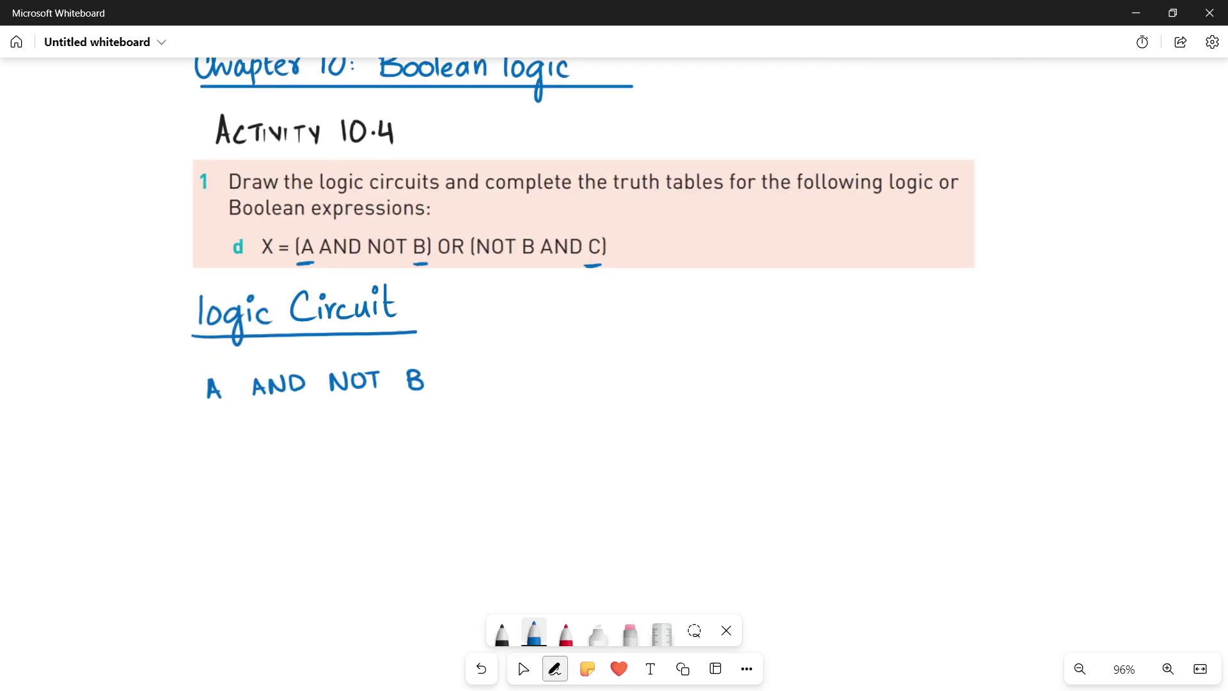
pyautogui.moveTo(253, 467); pyautogui.dragTo(408, 467)
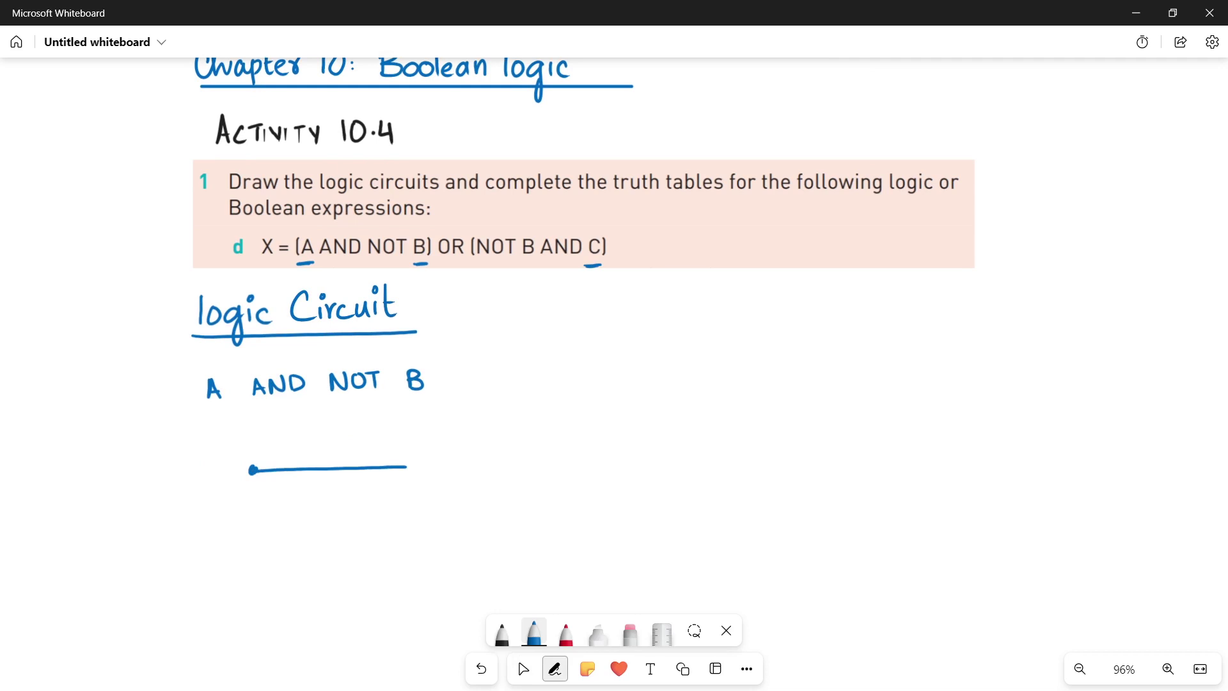
pyautogui.moveTo(254, 541); pyautogui.dragTo(408, 537)
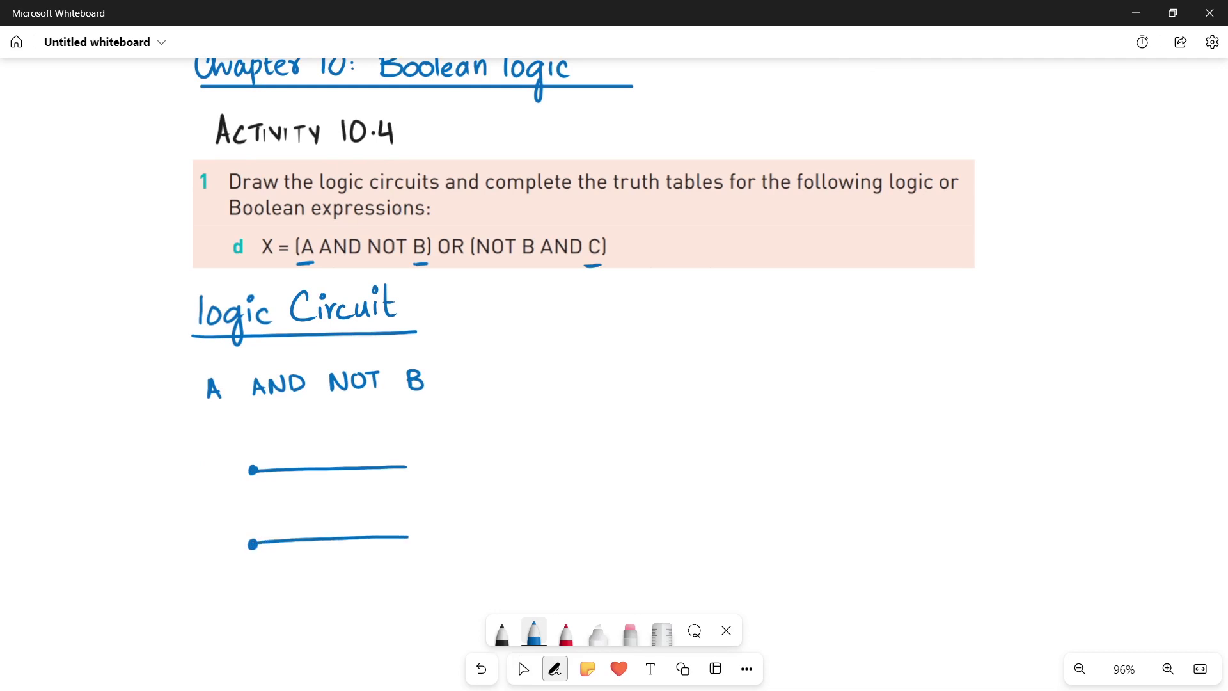
pyautogui.moveTo(178, 458); pyautogui.dragTo(172, 483)
pyautogui.moveTo(177, 459)
pyautogui.mouseDown()
pyautogui.moveTo(188, 484)
pyautogui.moveTo(184, 473)
pyautogui.mouseUp()
pyautogui.moveTo(181, 543); pyautogui.dragTo(181, 561)
pyautogui.moveTo(182, 541); pyautogui.dragTo(181, 563)
# Step: Underline NOT B in red in the sub-expression and draw a black NOT gate at the end of the B line
pyautogui.click(565, 632)
pyautogui.moveTo(333, 396); pyautogui.dragTo(411, 397)
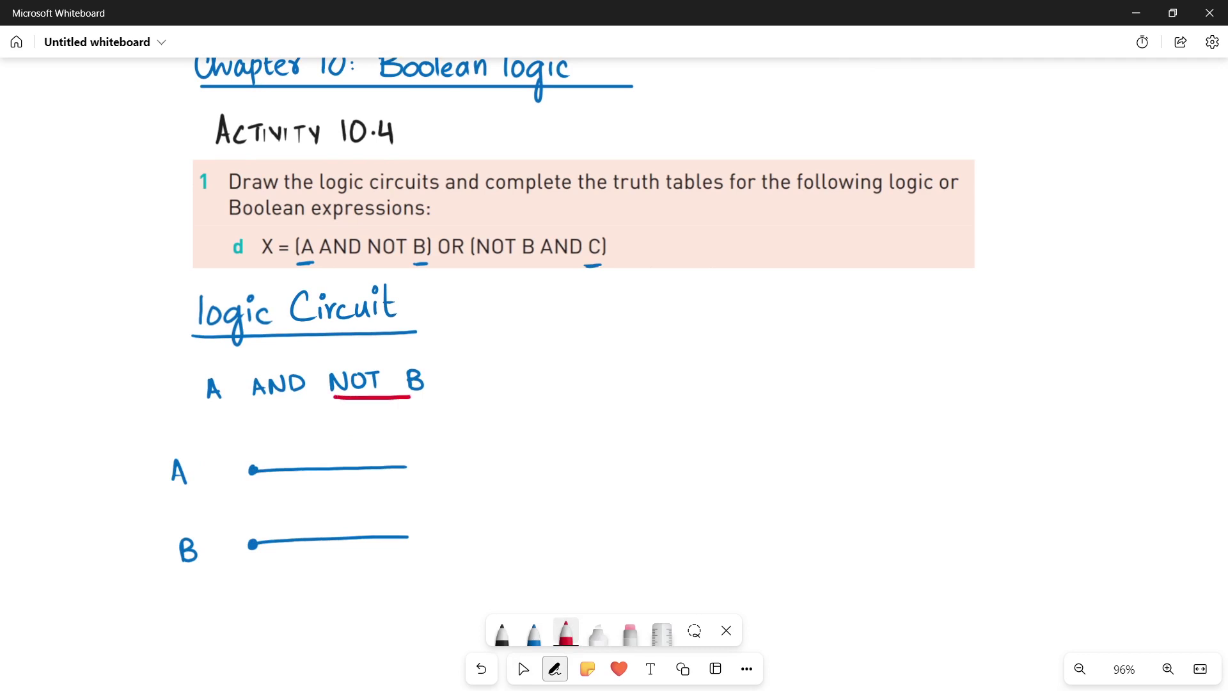
pyautogui.click(502, 633)
pyautogui.moveTo(403, 518)
pyautogui.mouseDown()
pyautogui.moveTo(409, 561)
pyautogui.moveTo(441, 534)
pyautogui.moveTo(414, 561)
pyautogui.moveTo(437, 536)
pyautogui.moveTo(536, 531)
pyautogui.mouseUp()
# Step: Extend the A line in blue, and label the extended line A and the NOT gate's output NOT B
pyautogui.click(534, 633)
pyautogui.moveTo(403, 467)
pyautogui.mouseDown()
pyautogui.moveTo(512, 460)
pyautogui.moveTo(473, 422)
pyautogui.moveTo(484, 448)
pyautogui.mouseUp()
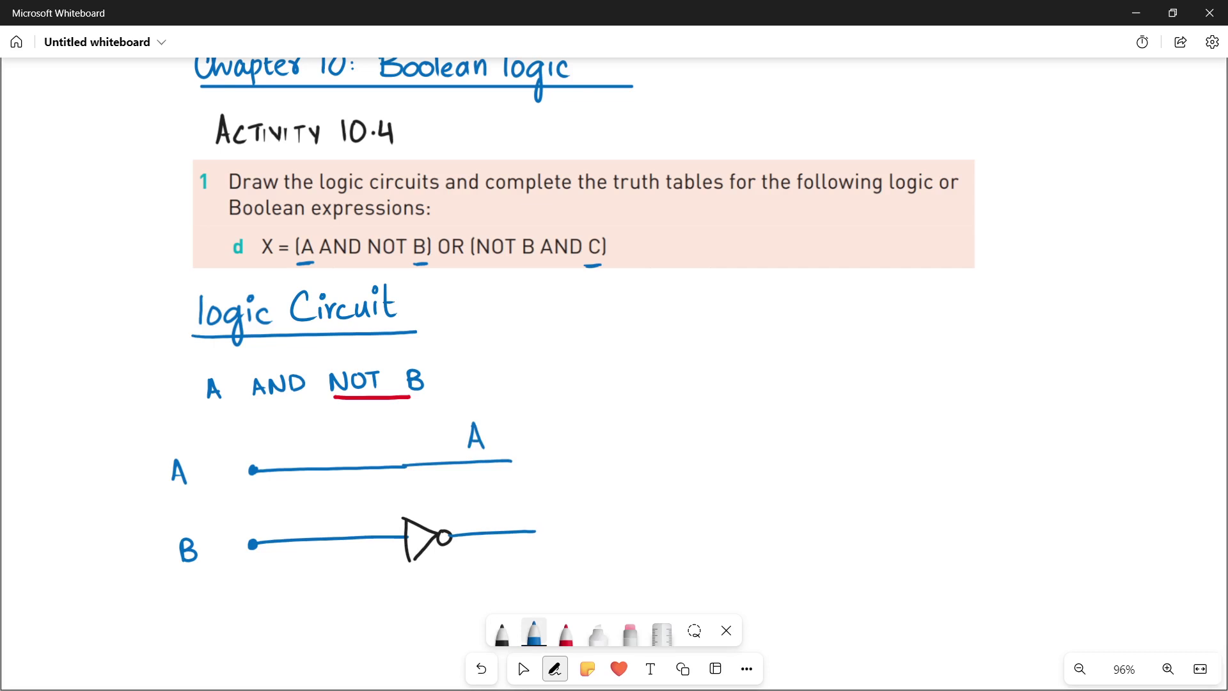
pyautogui.moveTo(484, 565); pyautogui.dragTo(485, 587)
pyautogui.moveTo(412, 598)
pyautogui.mouseDown()
pyautogui.moveTo(411, 582)
pyautogui.moveTo(455, 575)
pyautogui.moveTo(450, 598)
pyautogui.mouseUp()
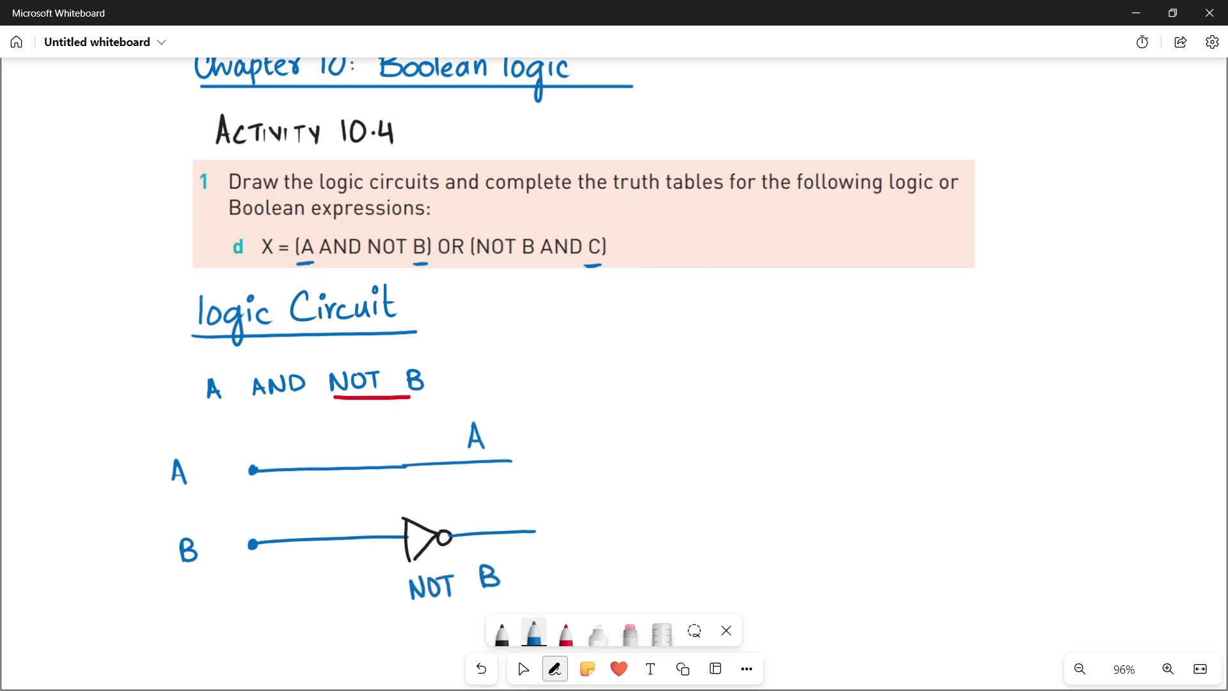
# Step: Underline AND in red in the sub-expression and draw a black AND gate joining the A and NOT B lines
pyautogui.click(566, 633)
pyautogui.moveTo(252, 403); pyautogui.dragTo(295, 396)
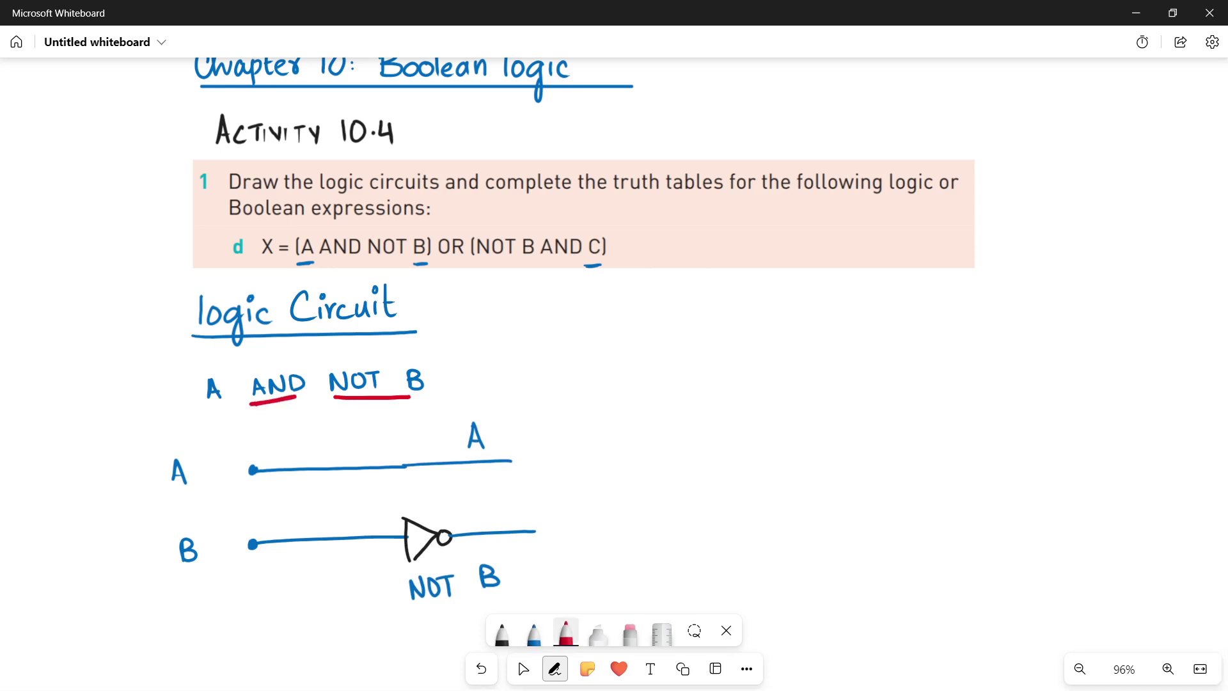
pyautogui.click(534, 632)
pyautogui.click(502, 632)
pyautogui.moveTo(508, 441); pyautogui.dragTo(534, 549)
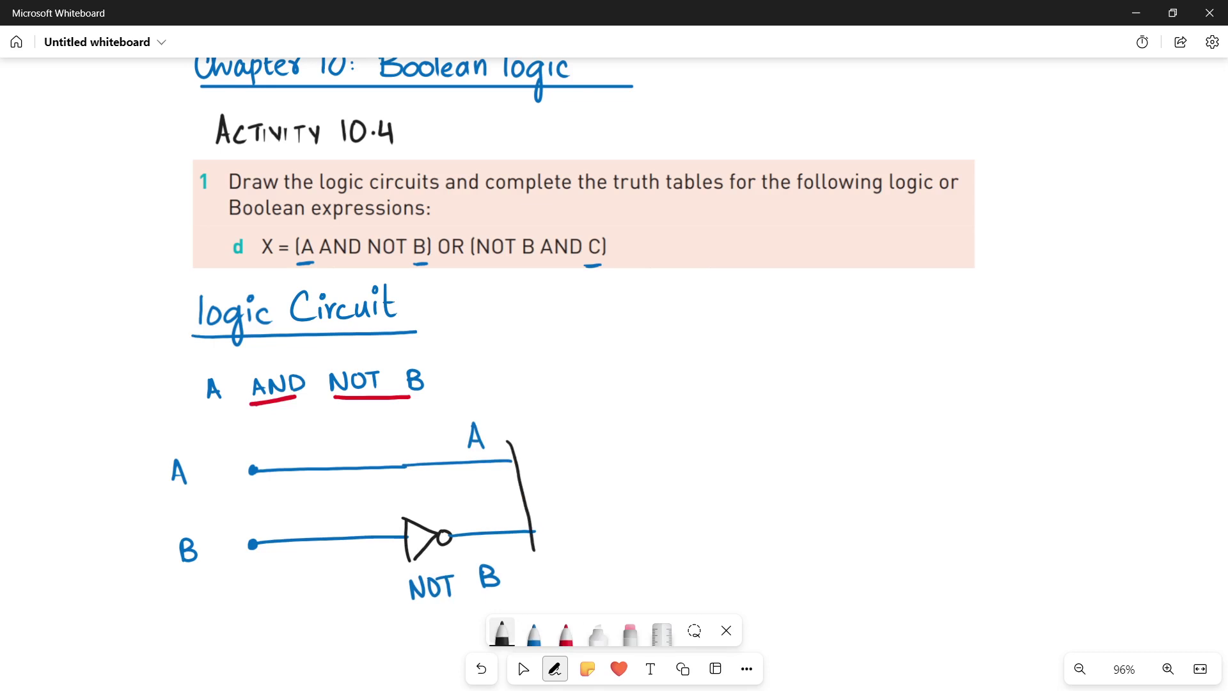
pyautogui.moveTo(509, 439)
pyautogui.mouseDown()
pyautogui.moveTo(583, 538)
pyautogui.moveTo(529, 549)
pyautogui.mouseUp()
# Step: Draw the AND gate's output line in blue and label it "A AND NOT B"
pyautogui.click(534, 632)
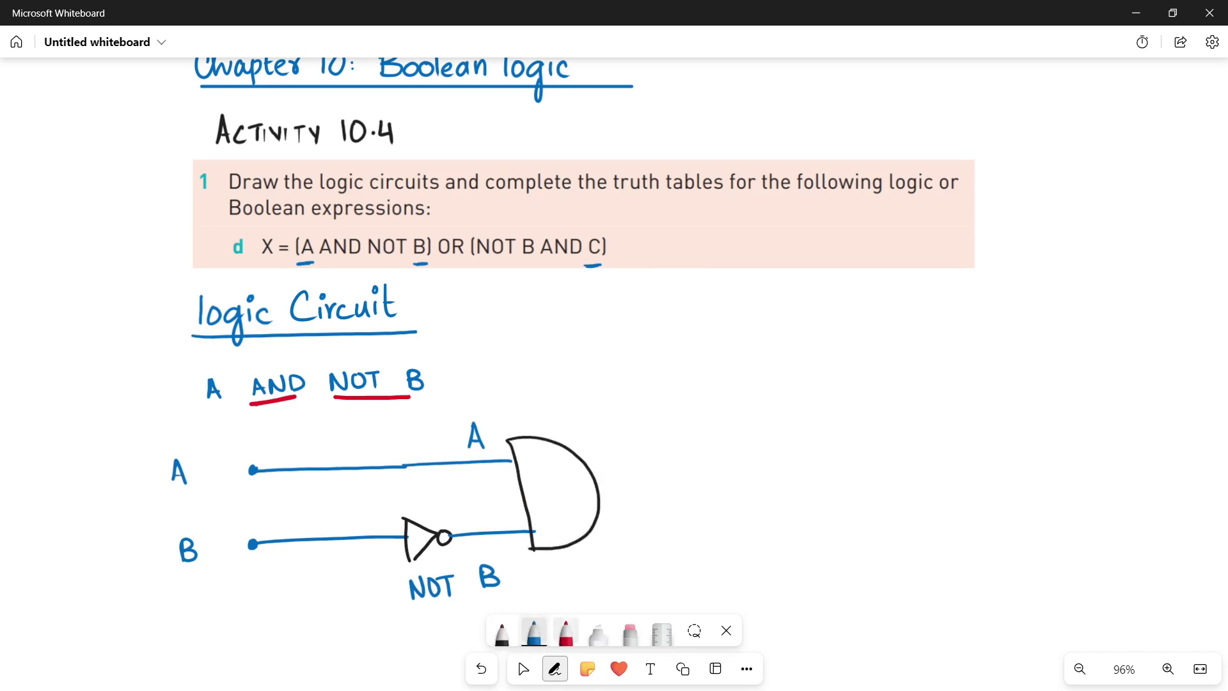
pyautogui.moveTo(597, 491); pyautogui.dragTo(683, 485)
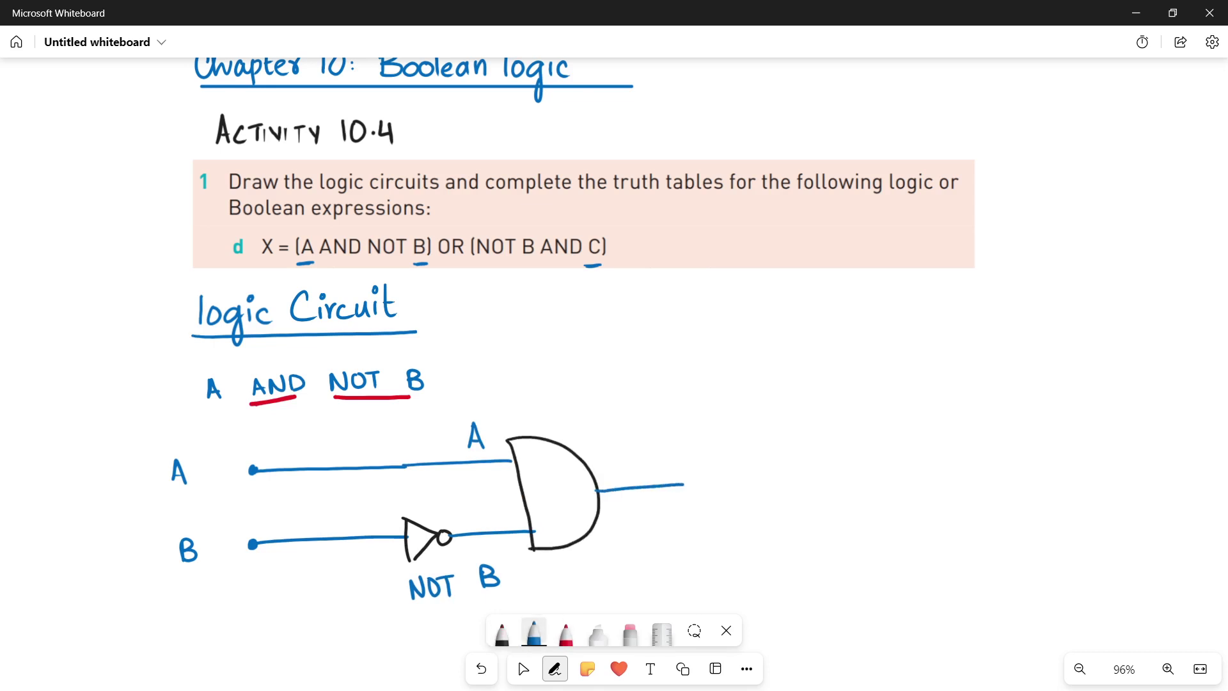
pyautogui.moveTo(628, 532); pyautogui.dragTo(668, 525)
pyautogui.moveTo(657, 518)
pyautogui.mouseDown()
pyautogui.moveTo(674, 524)
pyautogui.moveTo(686, 506)
pyautogui.moveTo(692, 522)
pyautogui.mouseUp()
pyautogui.moveTo(690, 508)
pyautogui.mouseDown()
pyautogui.moveTo(692, 522)
pyautogui.moveTo(715, 521)
pyautogui.moveTo(727, 502)
pyautogui.moveTo(761, 500)
pyautogui.mouseUp()
pyautogui.moveTo(753, 502)
pyautogui.mouseDown()
pyautogui.moveTo(755, 520)
pyautogui.moveTo(780, 522)
pyautogui.mouseUp()
# Step: Write the second sub-expression "NOT B AND C" beside "A AND NOT B" below the heading
pyautogui.scroll(-2, 614, 345)
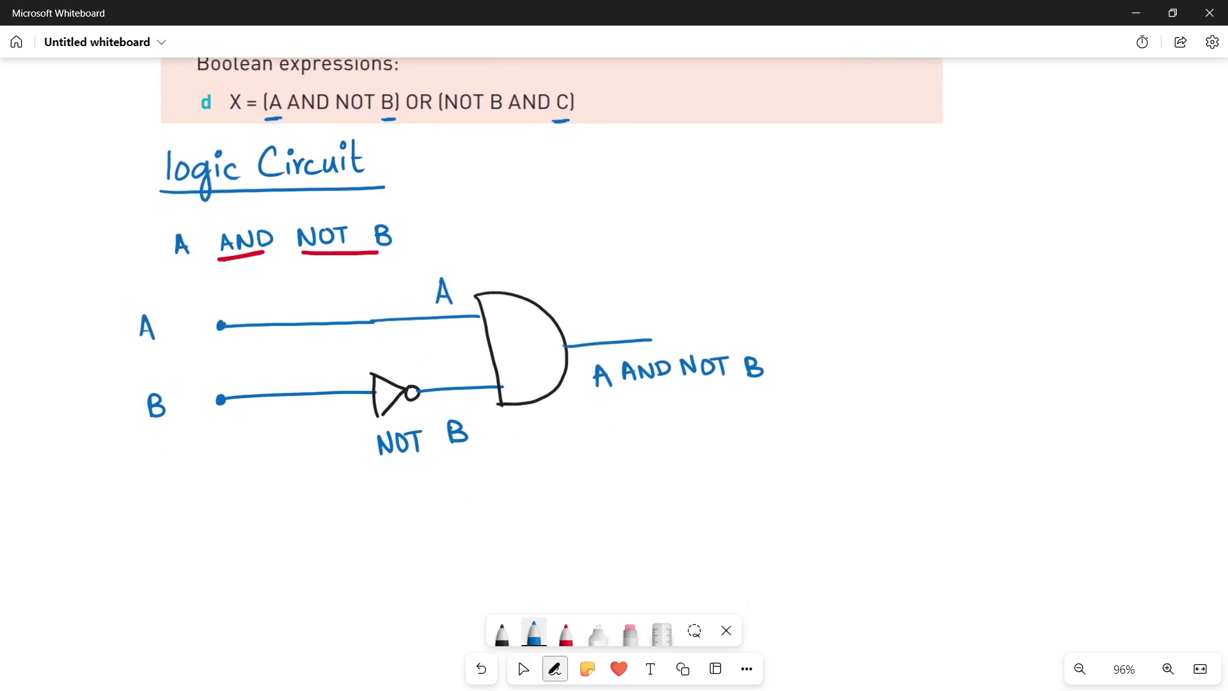
pyautogui.moveTo(485, 223)
pyautogui.mouseDown()
pyautogui.moveTo(486, 240)
pyautogui.moveTo(506, 221)
pyautogui.moveTo(547, 219)
pyautogui.mouseUp()
pyautogui.moveTo(537, 222)
pyautogui.mouseDown()
pyautogui.moveTo(539, 239)
pyautogui.moveTo(636, 234)
pyautogui.mouseUp()
pyautogui.moveTo(644, 221)
pyautogui.mouseDown()
pyautogui.moveTo(644, 236)
pyautogui.moveTo(661, 219)
pyautogui.mouseUp()
pyautogui.moveTo(665, 220)
pyautogui.mouseDown()
pyautogui.moveTo(665, 236)
pyautogui.moveTo(705, 221)
pyautogui.moveTo(724, 234)
pyautogui.mouseUp()
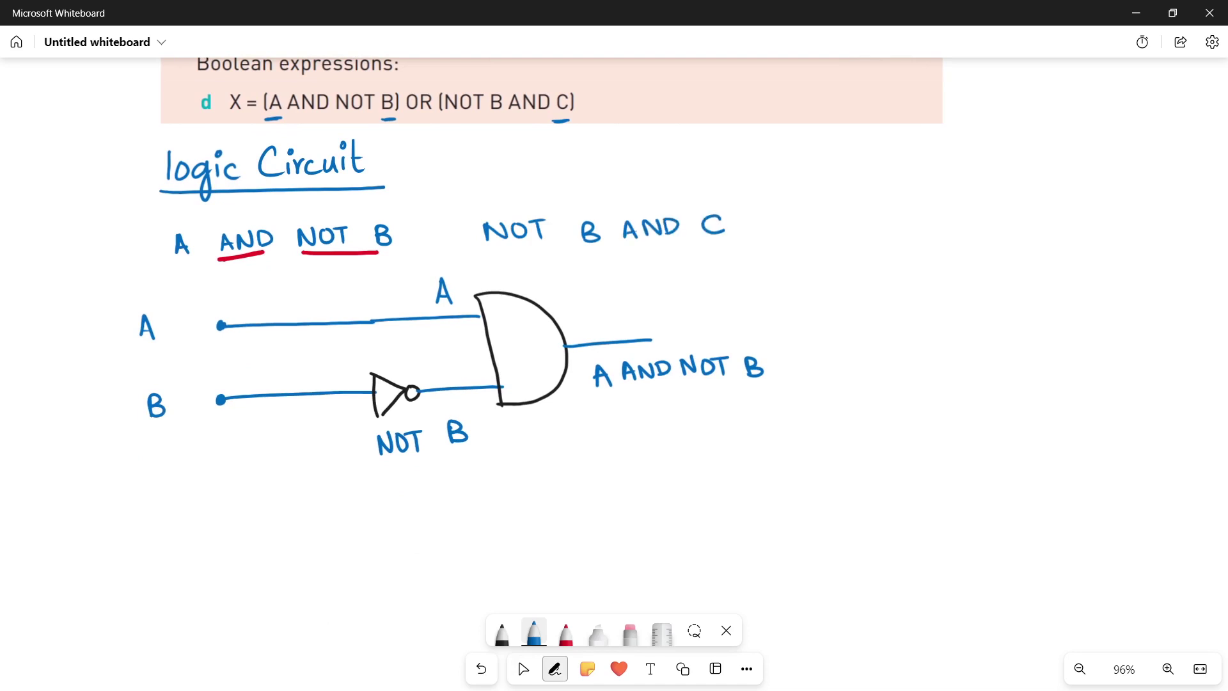
# Step: Branch a blue line down from input B into a second, black NOT gate with an output line
pyautogui.click(534, 633)
pyautogui.click(533, 633)
pyautogui.click(275, 394)
pyautogui.moveTo(275, 396)
pyautogui.mouseDown()
pyautogui.moveTo(291, 504)
pyautogui.moveTo(391, 505)
pyautogui.moveTo(393, 529)
pyautogui.mouseUp()
pyautogui.click(502, 634)
pyautogui.moveTo(388, 488)
pyautogui.mouseDown()
pyautogui.moveTo(419, 506)
pyautogui.moveTo(393, 530)
pyautogui.mouseUp()
pyautogui.moveTo(419, 507); pyautogui.dragTo(518, 497)
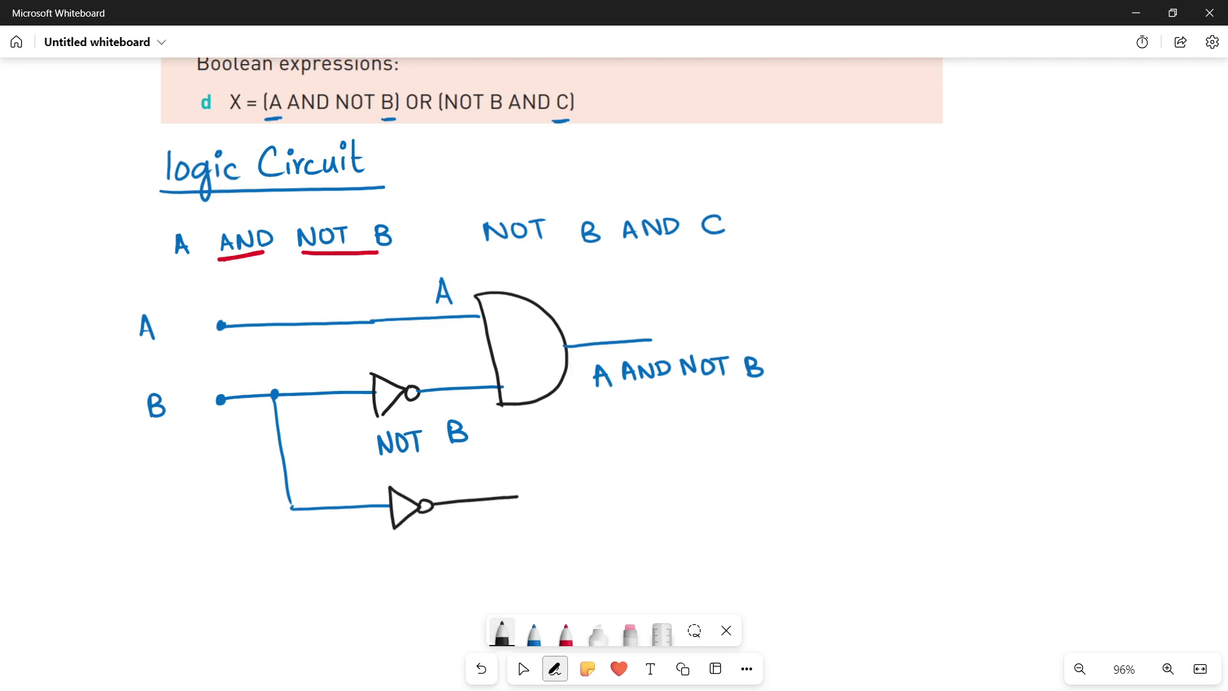
# Step: Replace the second NOT gate's black output line with a blue one and label it "NOT B"
pyautogui.click(523, 668)
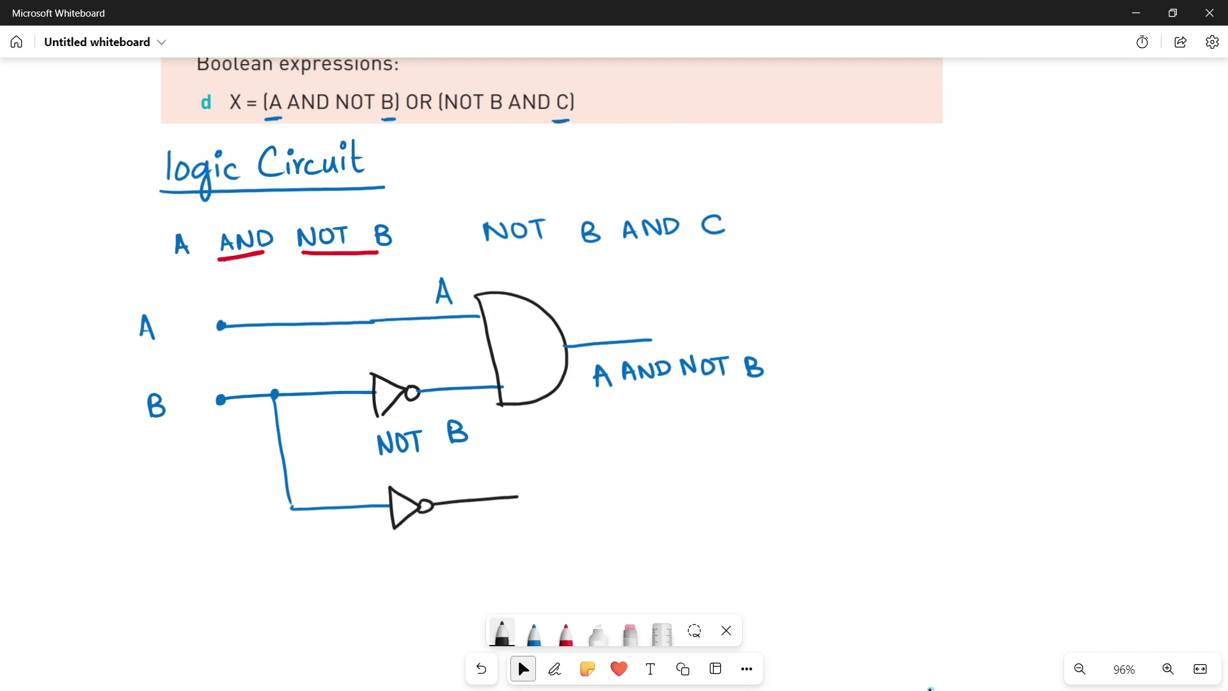
pyautogui.click(555, 669)
pyautogui.click(481, 669)
pyautogui.click(481, 668)
pyautogui.click(533, 633)
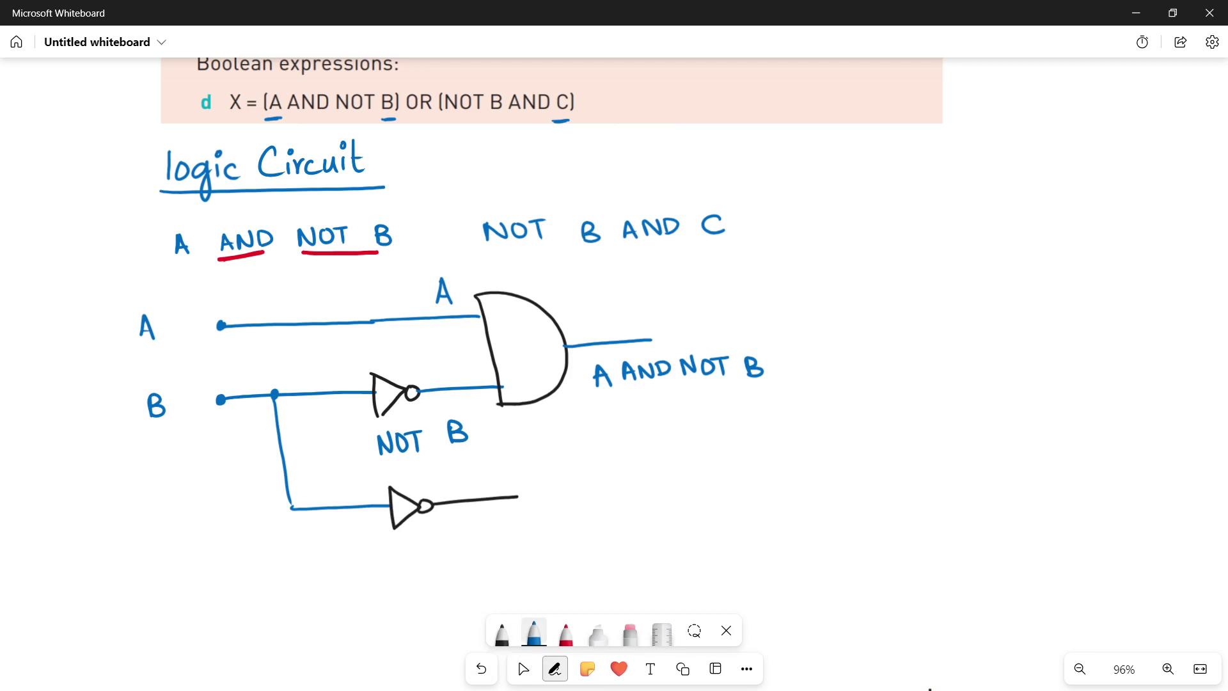
pyautogui.hotkey('ctrl', 'z')
pyautogui.moveTo(435, 506); pyautogui.dragTo(517, 495)
pyautogui.moveTo(454, 545)
pyautogui.mouseDown()
pyautogui.moveTo(454, 526)
pyautogui.moveTo(504, 523)
pyautogui.mouseUp()
pyautogui.moveTo(497, 527)
pyautogui.mouseDown()
pyautogui.moveTo(498, 542)
pyautogui.moveTo(531, 541)
pyautogui.mouseUp()
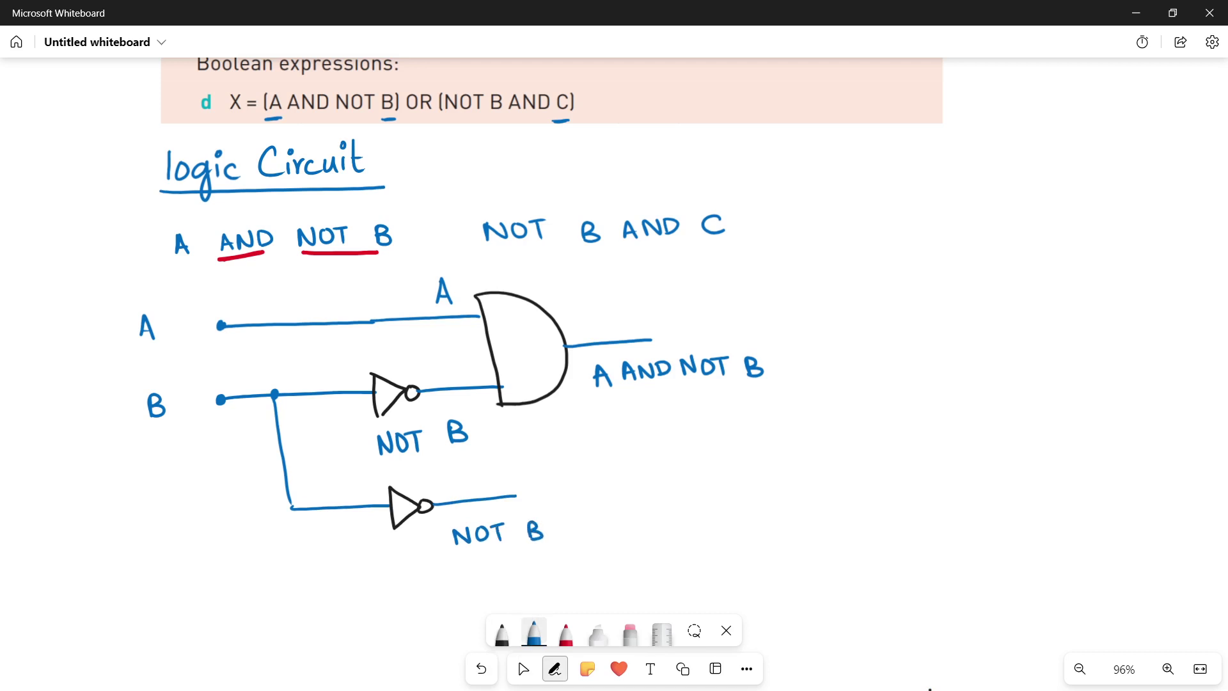
# Step: Draw a third horizontal input line starting with a dot below the second NOT gate and label it C
pyautogui.click(244, 584)
pyautogui.moveTo(246, 587); pyautogui.dragTo(526, 579)
pyautogui.moveTo(169, 581)
pyautogui.mouseDown()
pyautogui.moveTo(154, 583)
pyautogui.moveTo(180, 596)
pyautogui.mouseUp()
# Step: Extend the lower NOT B and C lines in blue and join them with a second black AND gate
pyautogui.moveTo(726, 563); pyautogui.dragTo(612, 512)
pyautogui.click(554, 669)
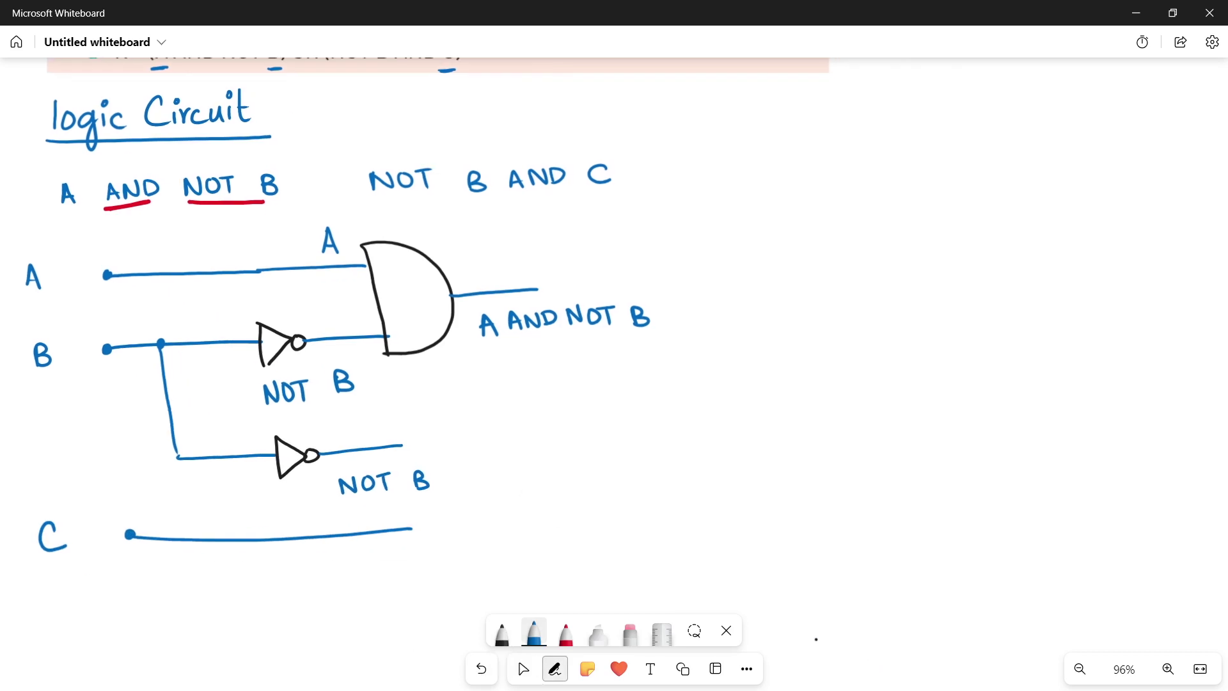
pyautogui.moveTo(402, 446); pyautogui.dragTo(465, 442)
pyautogui.moveTo(411, 529); pyautogui.dragTo(487, 519)
pyautogui.click(523, 668)
pyautogui.click(555, 668)
pyautogui.click(502, 632)
pyautogui.moveTo(456, 413)
pyautogui.mouseDown()
pyautogui.moveTo(489, 547)
pyautogui.moveTo(550, 461)
pyautogui.moveTo(489, 545)
pyautogui.mouseUp()
# Step: Draw the second AND gate's output line in blue and label it "NOT B AND C"
pyautogui.click(534, 633)
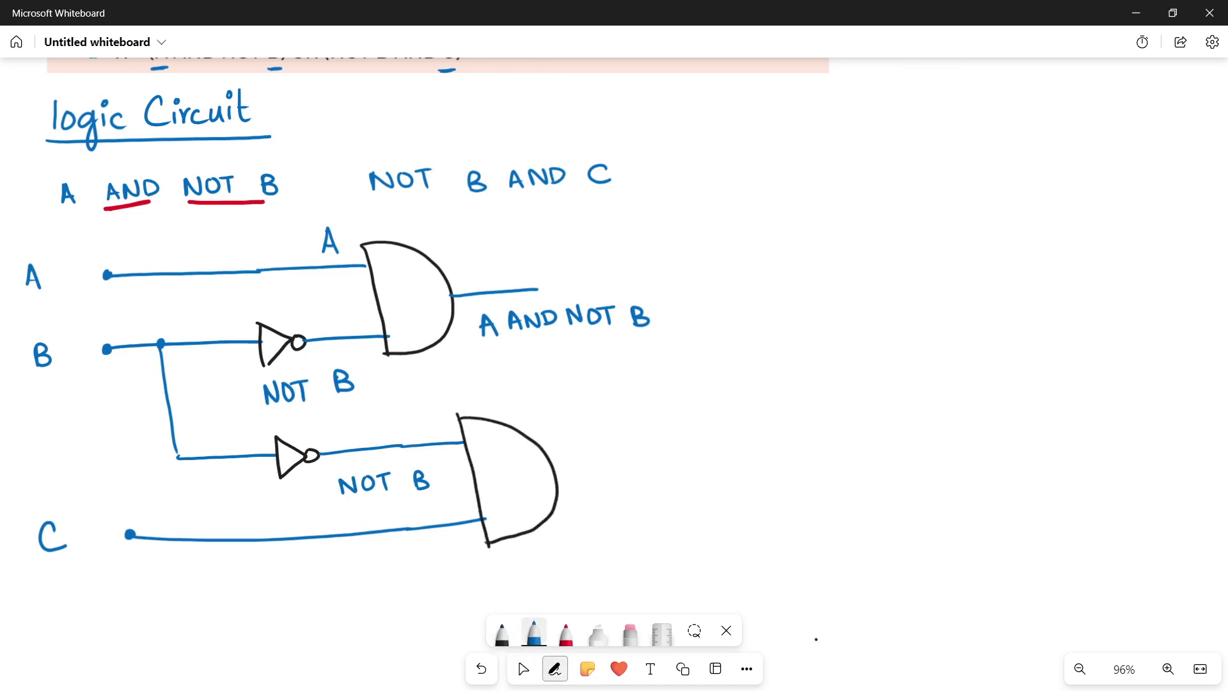
pyautogui.moveTo(559, 478); pyautogui.dragTo(635, 475)
pyautogui.moveTo(584, 532); pyautogui.dragTo(602, 515)
pyautogui.moveTo(612, 517)
pyautogui.mouseDown()
pyautogui.moveTo(633, 512)
pyautogui.moveTo(625, 528)
pyautogui.mouseUp()
pyautogui.moveTo(655, 512)
pyautogui.mouseDown()
pyautogui.moveTo(657, 524)
pyautogui.moveTo(686, 510)
pyautogui.moveTo(699, 522)
pyautogui.mouseUp()
pyautogui.moveTo(684, 516)
pyautogui.mouseDown()
pyautogui.moveTo(725, 505)
pyautogui.moveTo(730, 522)
pyautogui.mouseUp()
pyautogui.moveTo(729, 505)
pyautogui.mouseDown()
pyautogui.moveTo(731, 521)
pyautogui.moveTo(778, 524)
pyautogui.mouseUp()
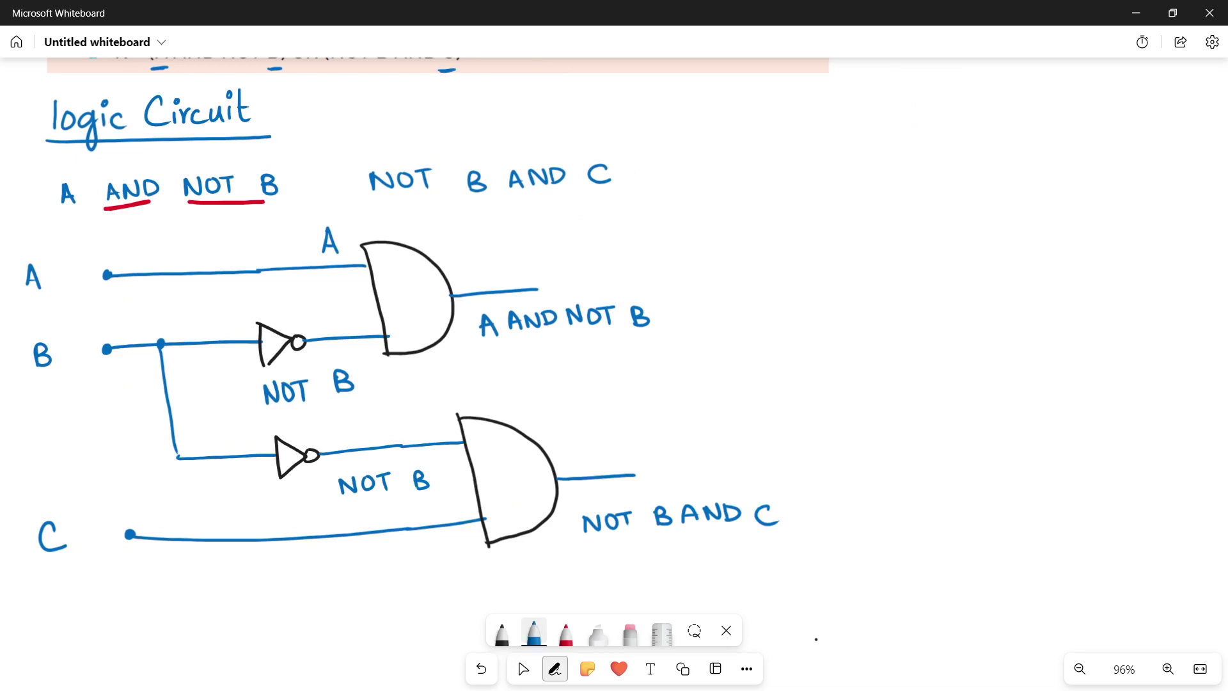
# Step: Underline both bracketed terms of the question's expression and circle the OR between them
pyautogui.moveTo(795, 365); pyautogui.dragTo(876, 511)
pyautogui.moveTo(399, 214); pyautogui.dragTo(547, 213)
pyautogui.moveTo(232, 214); pyautogui.dragTo(362, 213)
pyautogui.moveTo(388, 170)
pyautogui.mouseDown()
pyautogui.moveTo(383, 221)
pyautogui.moveTo(387, 168)
pyautogui.mouseUp()
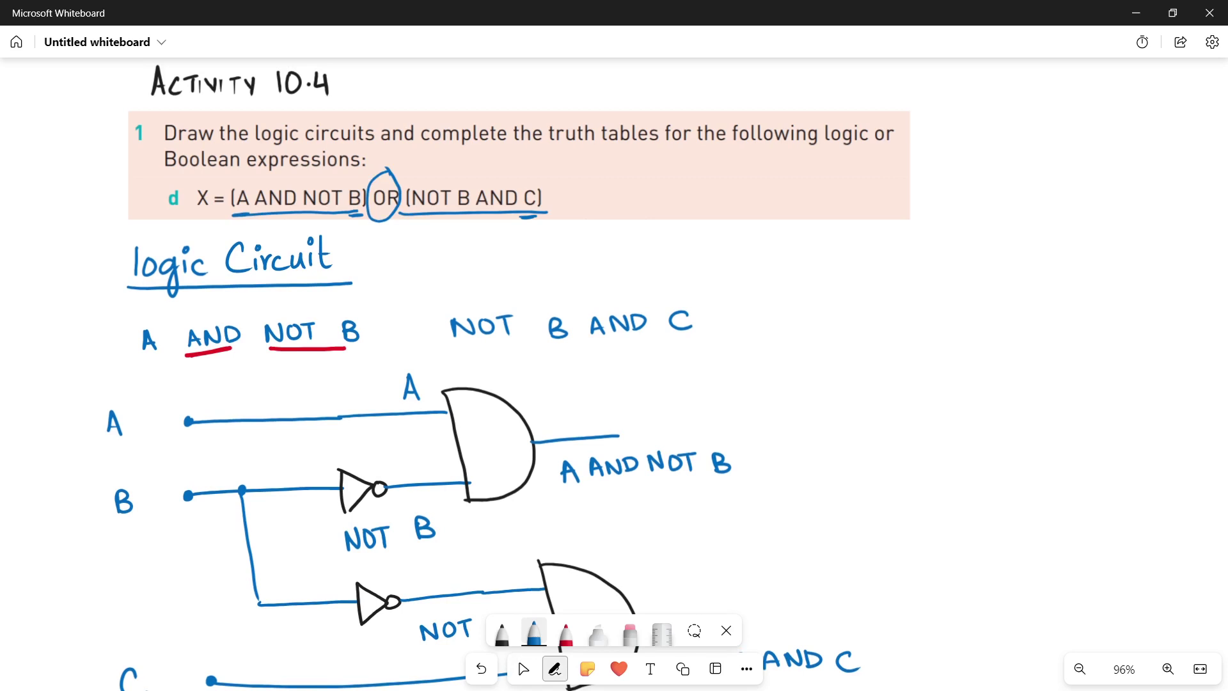
# Step: Extend both AND gate outputs with bent blue lines so they end close together as inputs for one gate
pyautogui.scroll(-4, 758, 559)
pyautogui.hscroll(2, 758, 560)
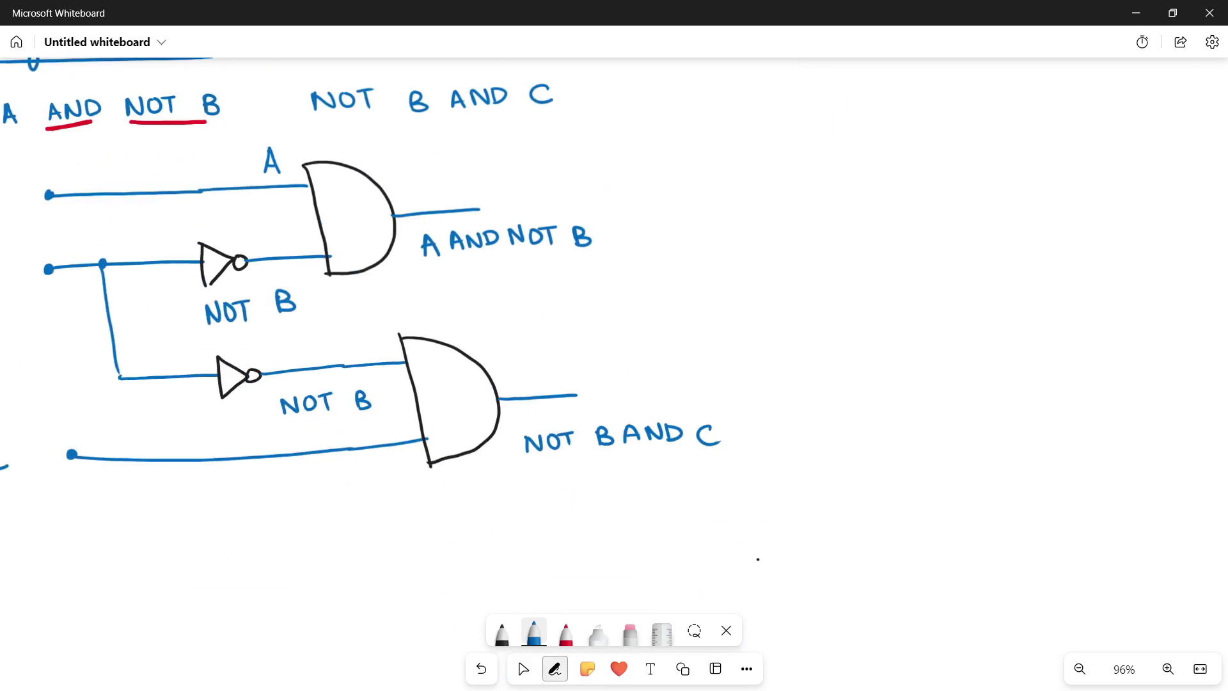
pyautogui.moveTo(480, 209)
pyautogui.mouseDown()
pyautogui.moveTo(544, 206)
pyautogui.moveTo(740, 281)
pyautogui.mouseUp()
pyautogui.moveTo(577, 395)
pyautogui.mouseDown()
pyautogui.moveTo(673, 366)
pyautogui.moveTo(673, 312)
pyautogui.moveTo(736, 307)
pyautogui.mouseUp()
# Step: Draw a black OR gate around the two converging lines and add its blue output line
pyautogui.click(502, 632)
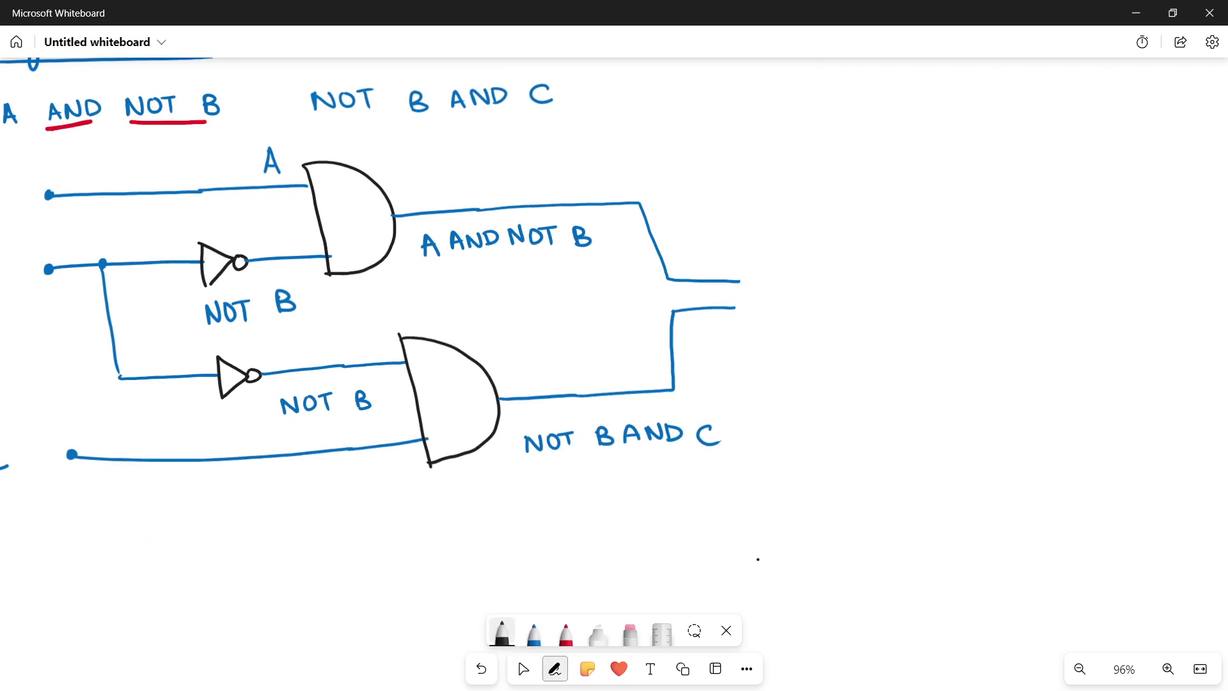
pyautogui.moveTo(715, 254); pyautogui.dragTo(730, 333)
pyautogui.moveTo(715, 253); pyautogui.dragTo(822, 295)
pyautogui.moveTo(729, 334)
pyautogui.mouseDown()
pyautogui.moveTo(822, 295)
pyautogui.moveTo(944, 290)
pyautogui.mouseUp()
pyautogui.click(534, 632)
pyautogui.click(736, 309)
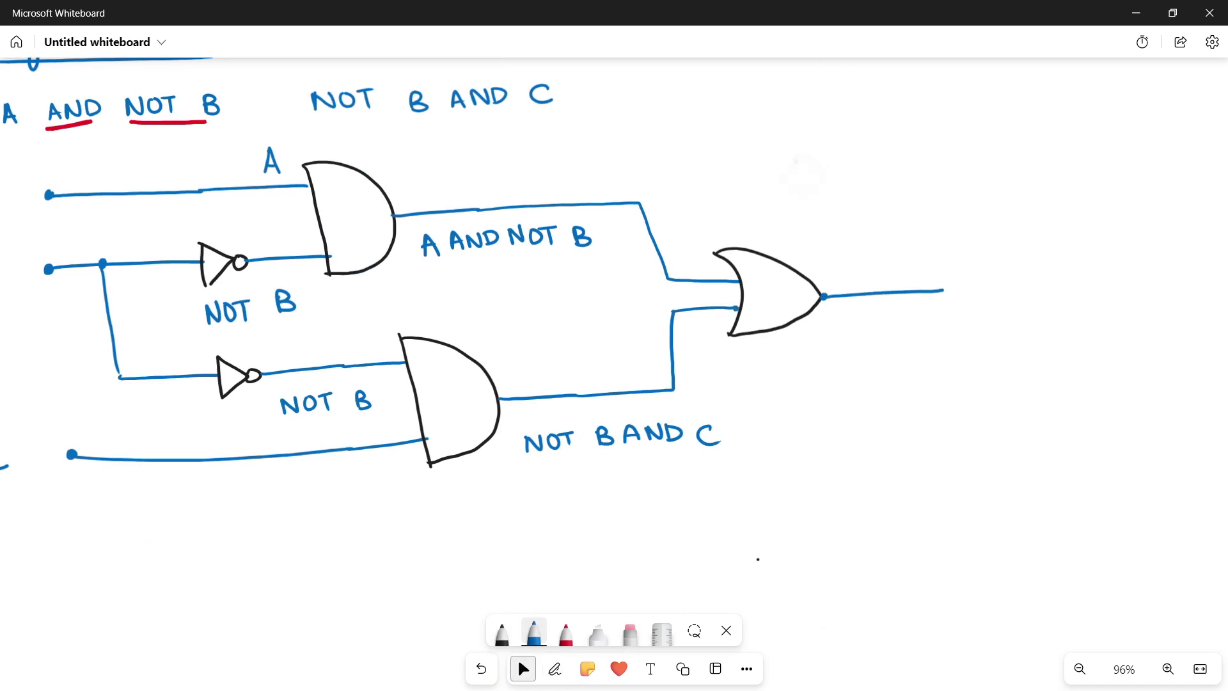
# Step: Circle X in the question's expression and label the OR gate's output "X = (A AND NOT B) OR (NOT B AND C)"
pyautogui.scroll(5, 758, 559)
pyautogui.moveTo(146, 168); pyautogui.dragTo(148, 166)
pyautogui.moveTo(909, 588)
pyautogui.mouseDown()
pyautogui.moveTo(587, 456)
pyautogui.moveTo(630, 432)
pyautogui.moveTo(641, 442)
pyautogui.mouseUp()
pyautogui.moveTo(633, 420)
pyautogui.mouseDown()
pyautogui.moveTo(625, 440)
pyautogui.moveTo(689, 439)
pyautogui.moveTo(707, 424)
pyautogui.moveTo(725, 453)
pyautogui.moveTo(737, 437)
pyautogui.mouseUp()
pyautogui.moveTo(765, 417)
pyautogui.mouseDown()
pyautogui.moveTo(773, 438)
pyautogui.moveTo(792, 415)
pyautogui.moveTo(798, 436)
pyautogui.moveTo(874, 414)
pyautogui.mouseUp()
pyautogui.moveTo(866, 417); pyautogui.dragTo(867, 434)
pyautogui.moveTo(898, 417)
pyautogui.mouseDown()
pyautogui.moveTo(907, 452)
pyautogui.moveTo(943, 417)
pyautogui.mouseUp()
pyautogui.moveTo(954, 420); pyautogui.dragTo(954, 440)
pyautogui.moveTo(955, 419); pyautogui.dragTo(973, 442)
pyautogui.moveTo(1007, 404)
pyautogui.mouseDown()
pyautogui.moveTo(1006, 456)
pyautogui.moveTo(1007, 414)
pyautogui.mouseUp()
pyautogui.moveTo(1019, 417)
pyautogui.mouseDown()
pyautogui.moveTo(1010, 432)
pyautogui.moveTo(1019, 417)
pyautogui.mouseUp()
pyautogui.moveTo(1024, 416)
pyautogui.mouseDown()
pyautogui.moveTo(1040, 413)
pyautogui.moveTo(1032, 432)
pyautogui.moveTo(1056, 433)
pyautogui.mouseUp()
pyautogui.click(1058, 419)
pyautogui.moveTo(1057, 413)
pyautogui.mouseDown()
pyautogui.moveTo(1057, 433)
pyautogui.moveTo(1101, 435)
pyautogui.moveTo(1104, 417)
pyautogui.moveTo(1122, 415)
pyautogui.mouseUp()
pyautogui.moveTo(1124, 415)
pyautogui.mouseDown()
pyautogui.moveTo(1123, 436)
pyautogui.moveTo(1169, 440)
pyautogui.mouseUp()
pyautogui.moveTo(1166, 403)
pyautogui.mouseDown()
pyautogui.moveTo(1180, 430)
pyautogui.moveTo(1166, 454)
pyautogui.mouseUp()
# Step: Enlarge the blank truth table below the circuit and write "X = (A AND NOT B) OR (NOT B AND C)" above it
pyautogui.click(524, 669)
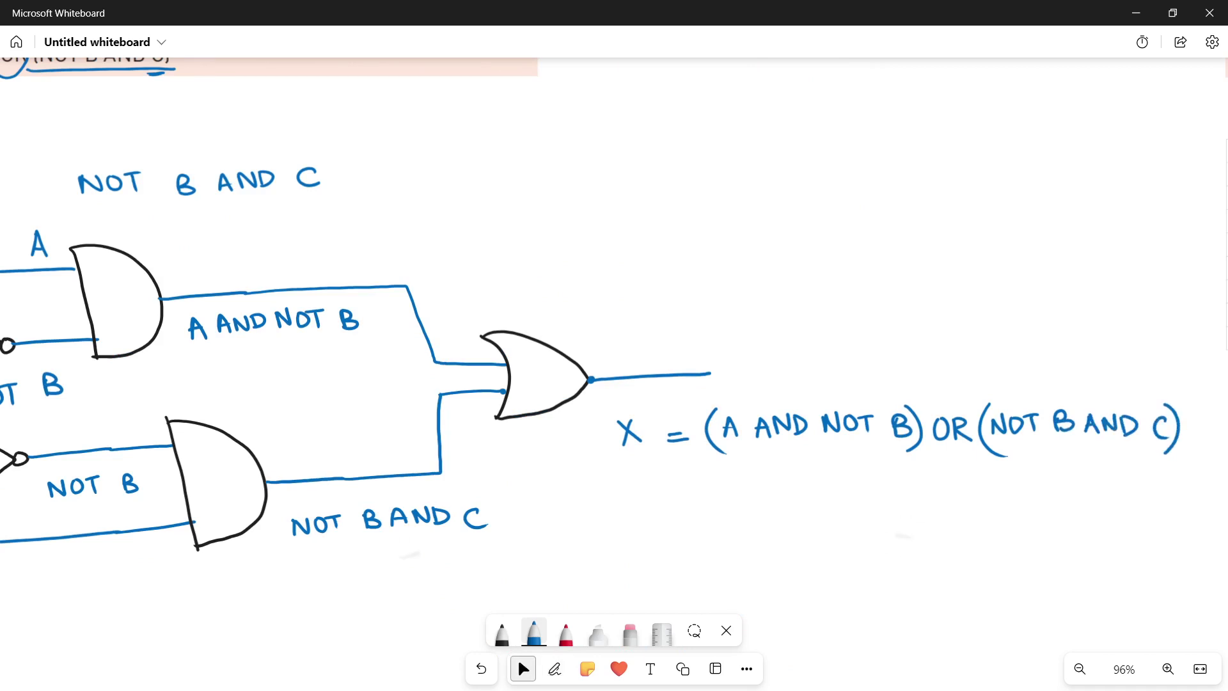
pyautogui.scroll(-3, 652, 548)
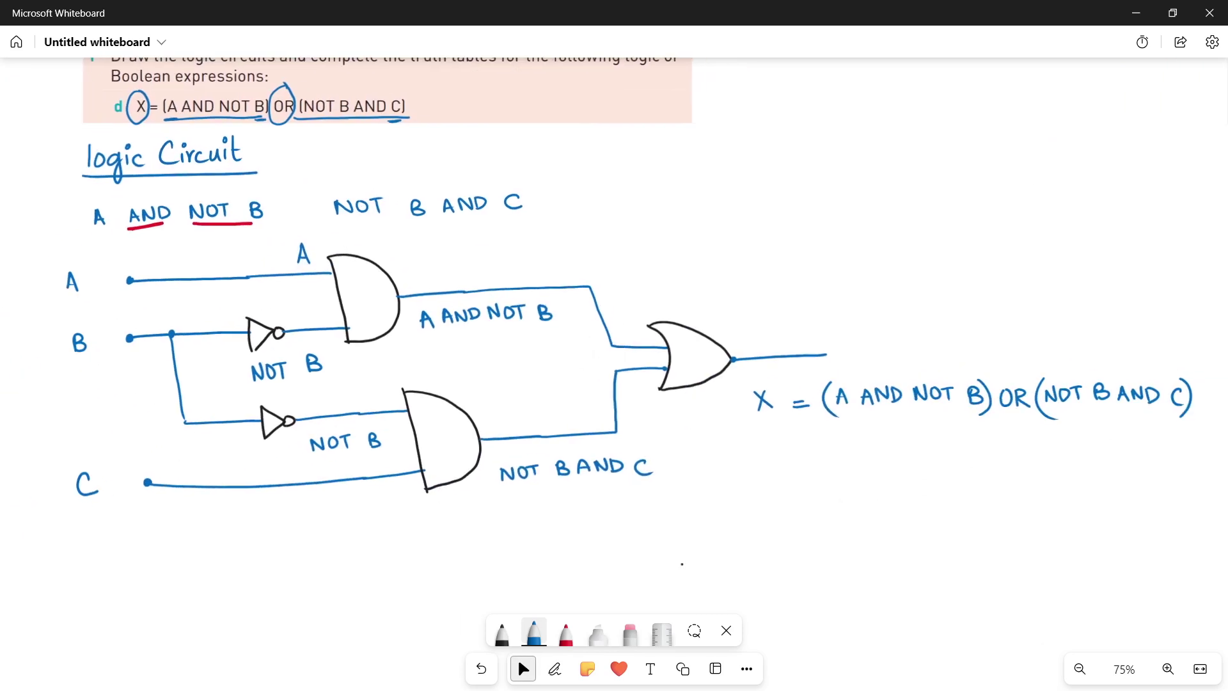
pyautogui.click(555, 669)
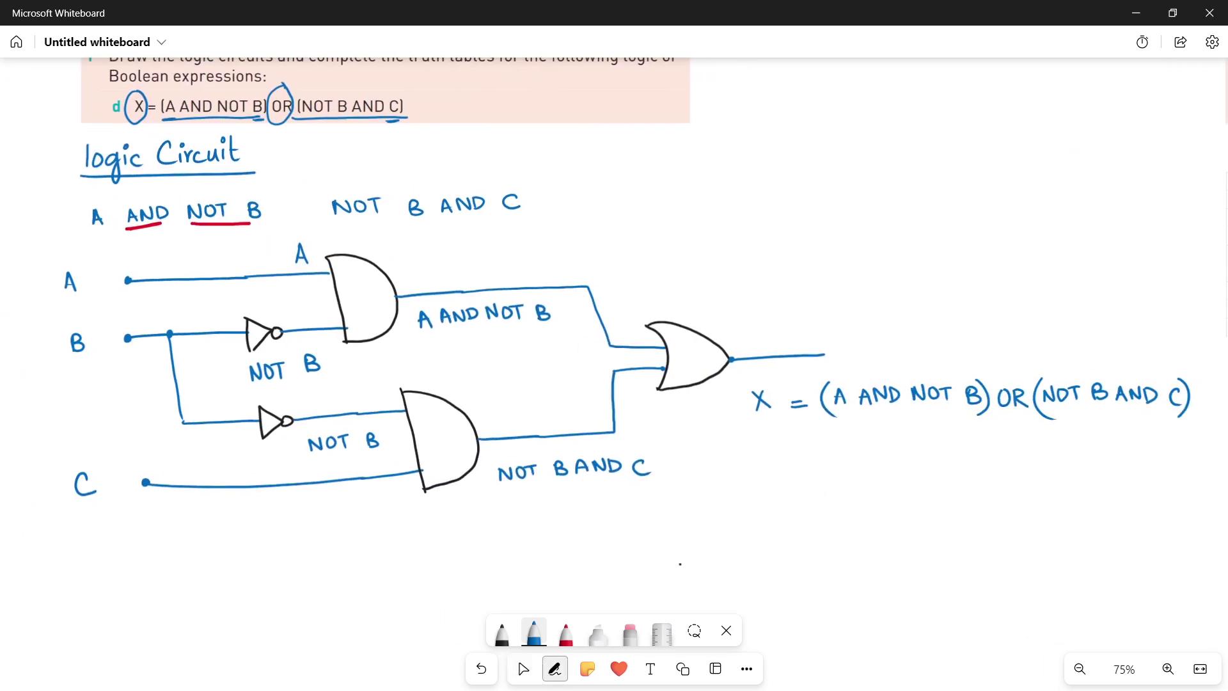
pyautogui.scroll(-10, 614, 358)
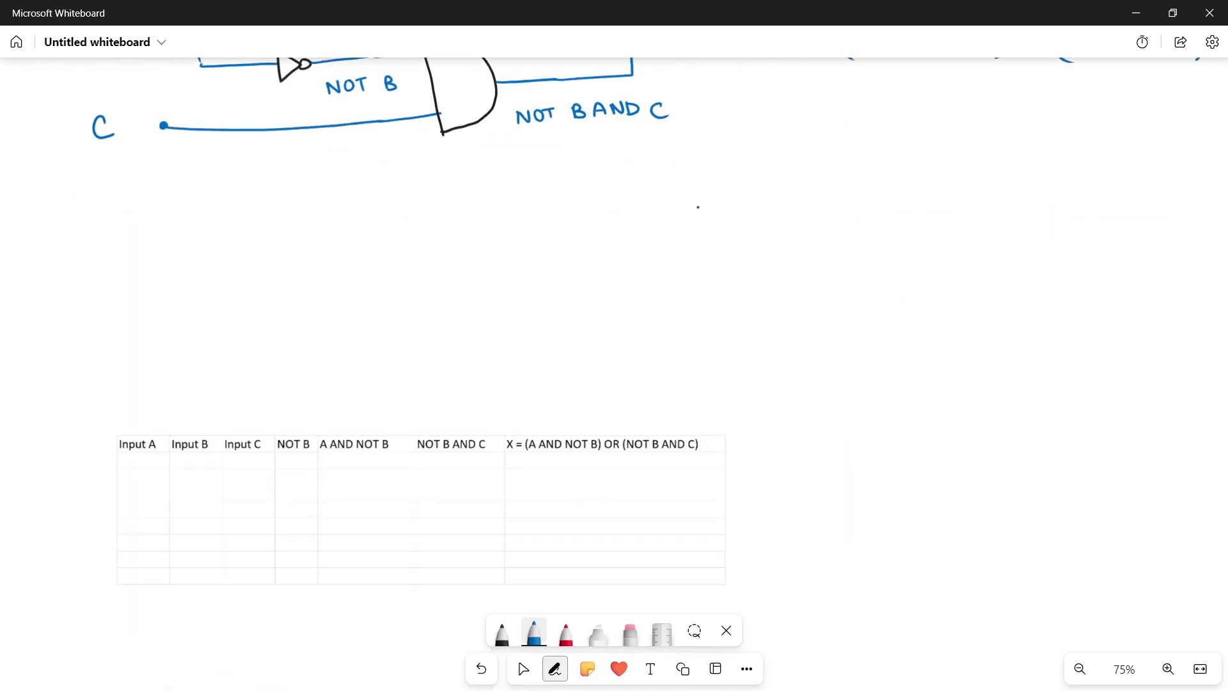
pyautogui.click(523, 668)
pyautogui.rightClick(608, 522)
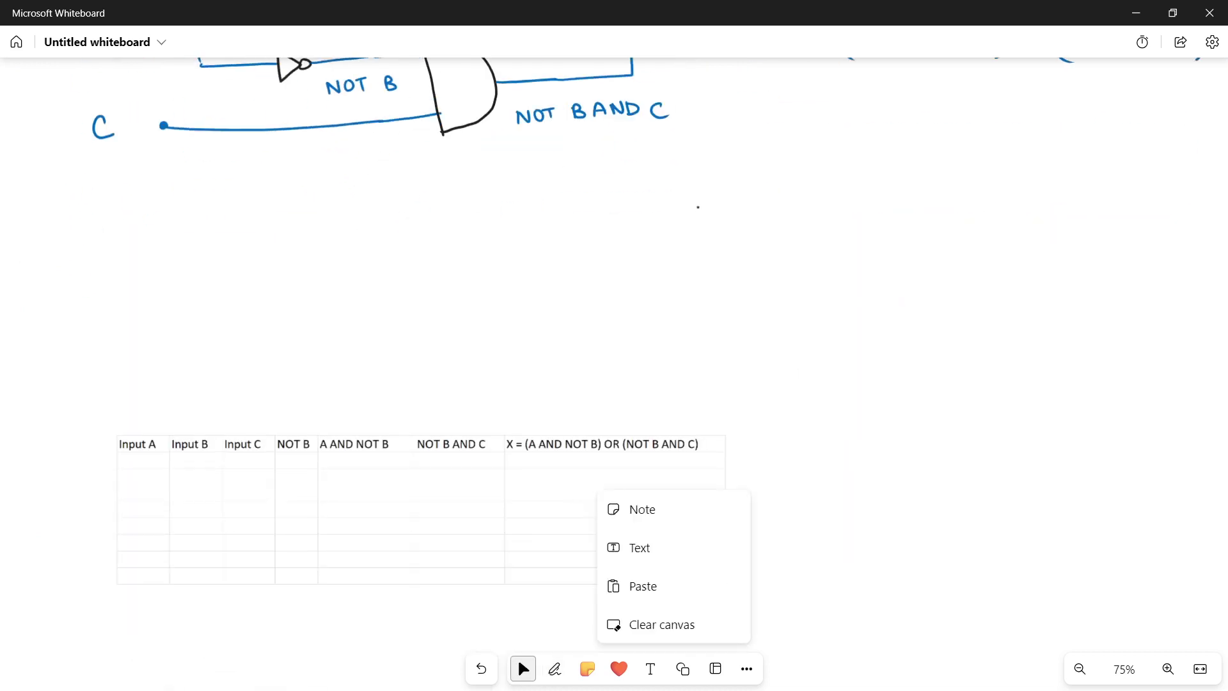
pyautogui.click(490, 507)
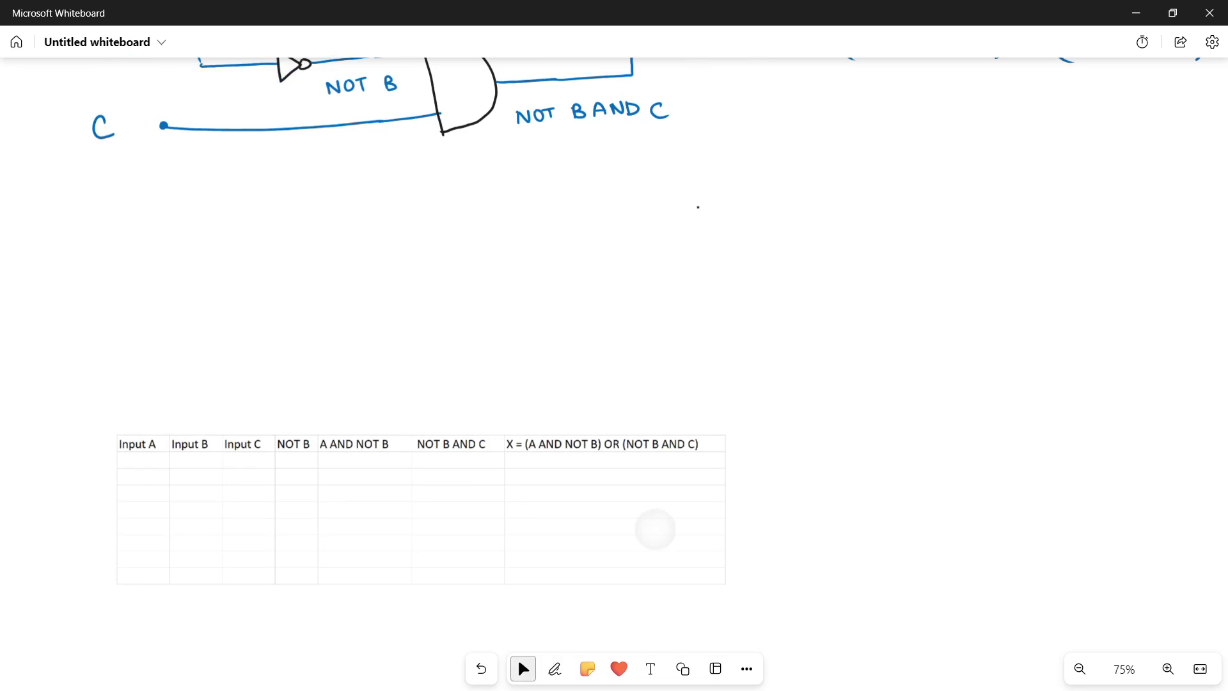
pyautogui.moveTo(801, 416); pyautogui.dragTo(854, 461)
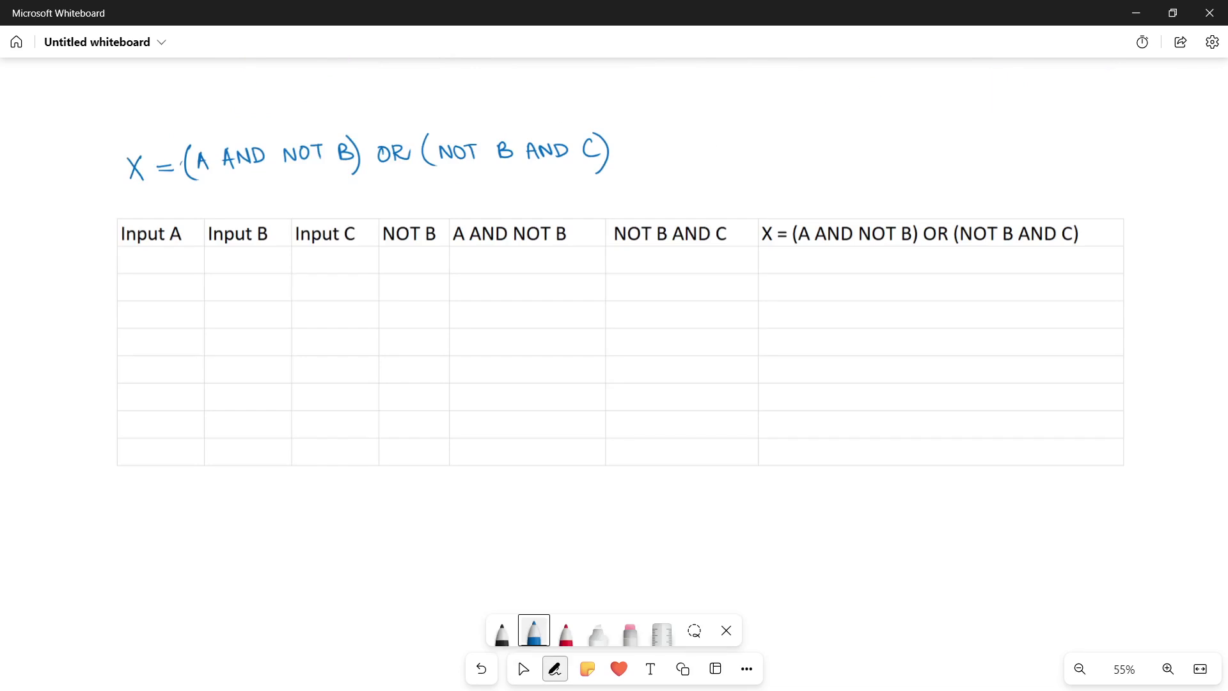
# Step: Underline A, B and C in the handwritten expression in black and draw arrows above the Input A, Input B and Input C columns
pyautogui.click(502, 632)
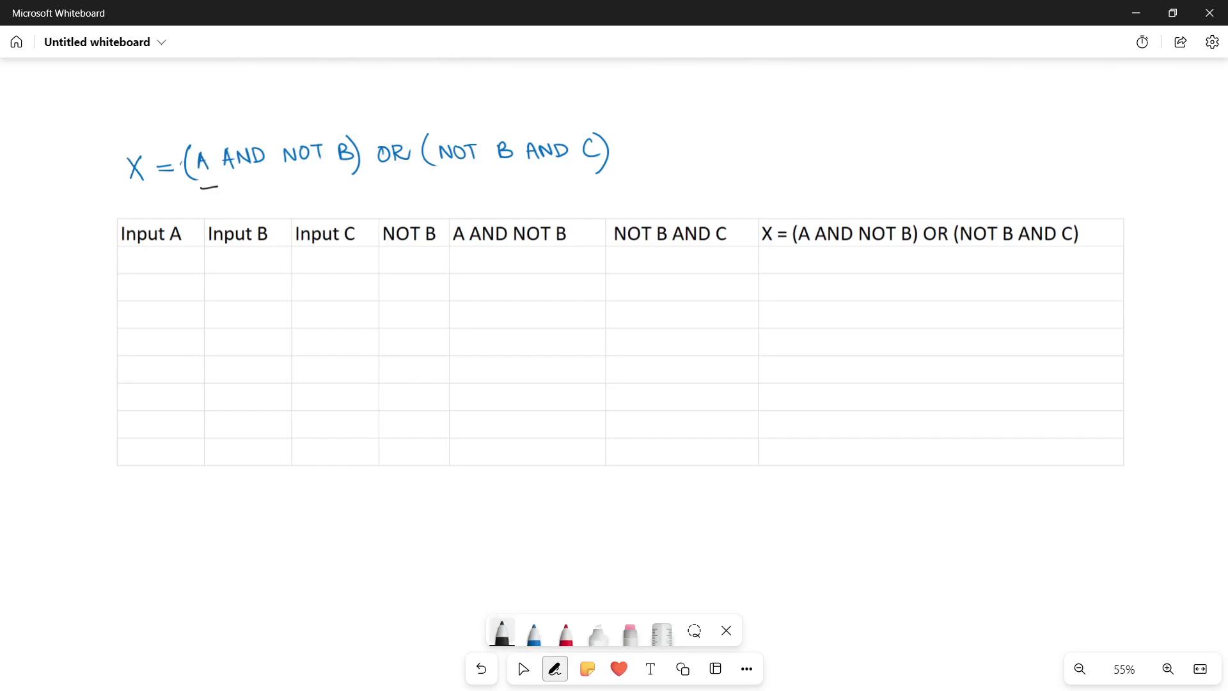
pyautogui.moveTo(337, 186); pyautogui.dragTo(356, 185)
pyautogui.moveTo(150, 191)
pyautogui.mouseDown()
pyautogui.moveTo(157, 219)
pyautogui.moveTo(174, 202)
pyautogui.mouseUp()
pyautogui.moveTo(250, 189); pyautogui.dragTo(255, 217)
pyautogui.moveTo(256, 219)
pyautogui.mouseDown()
pyautogui.moveTo(270, 203)
pyautogui.moveTo(341, 221)
pyautogui.mouseUp()
pyautogui.moveTo(342, 220); pyautogui.dragTo(353, 204)
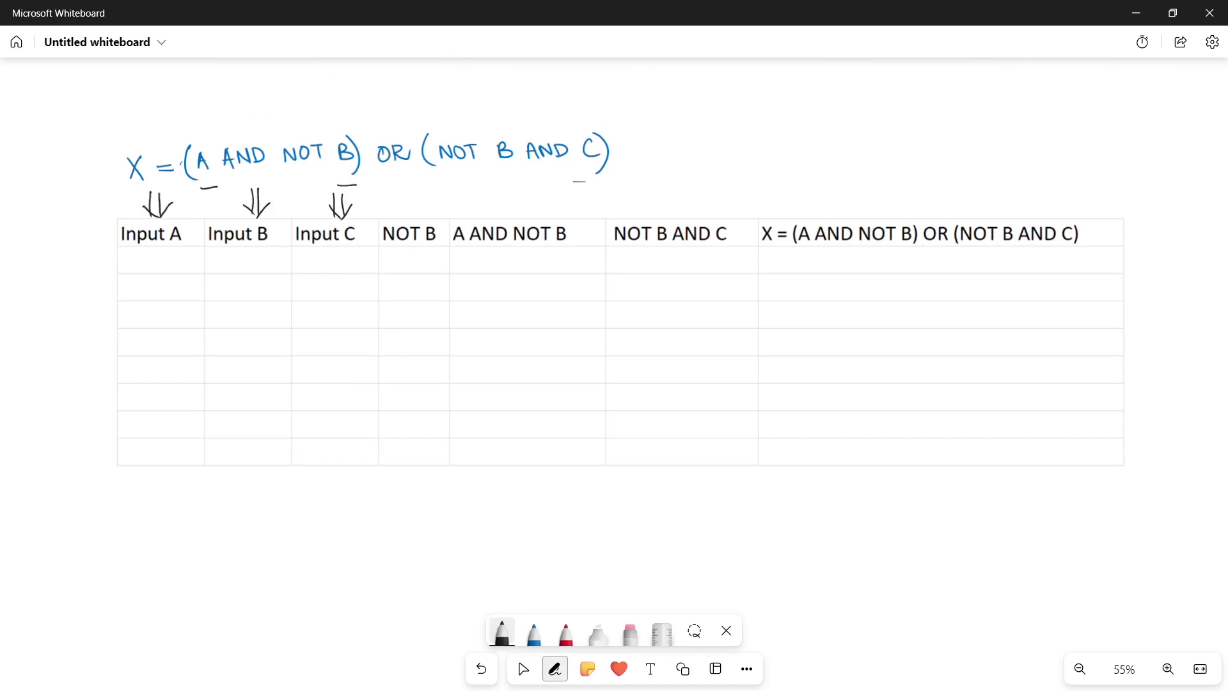
# Step: Mark the NOT B and A AND NOT B terms with bars above the expression and draw arrows above their matching table columns
pyautogui.moveTo(277, 119); pyautogui.dragTo(343, 115)
pyautogui.moveTo(341, 108); pyautogui.dragTo(345, 122)
pyautogui.moveTo(435, 110); pyautogui.dragTo(486, 116)
pyautogui.moveTo(403, 189)
pyautogui.mouseDown()
pyautogui.moveTo(403, 211)
pyautogui.moveTo(418, 205)
pyautogui.mouseUp()
pyautogui.moveTo(503, 187)
pyautogui.mouseDown()
pyautogui.moveTo(510, 216)
pyautogui.moveTo(519, 202)
pyautogui.mouseUp()
pyautogui.moveTo(179, 101)
pyautogui.mouseDown()
pyautogui.moveTo(180, 112)
pyautogui.moveTo(339, 88)
pyautogui.moveTo(339, 99)
pyautogui.mouseUp()
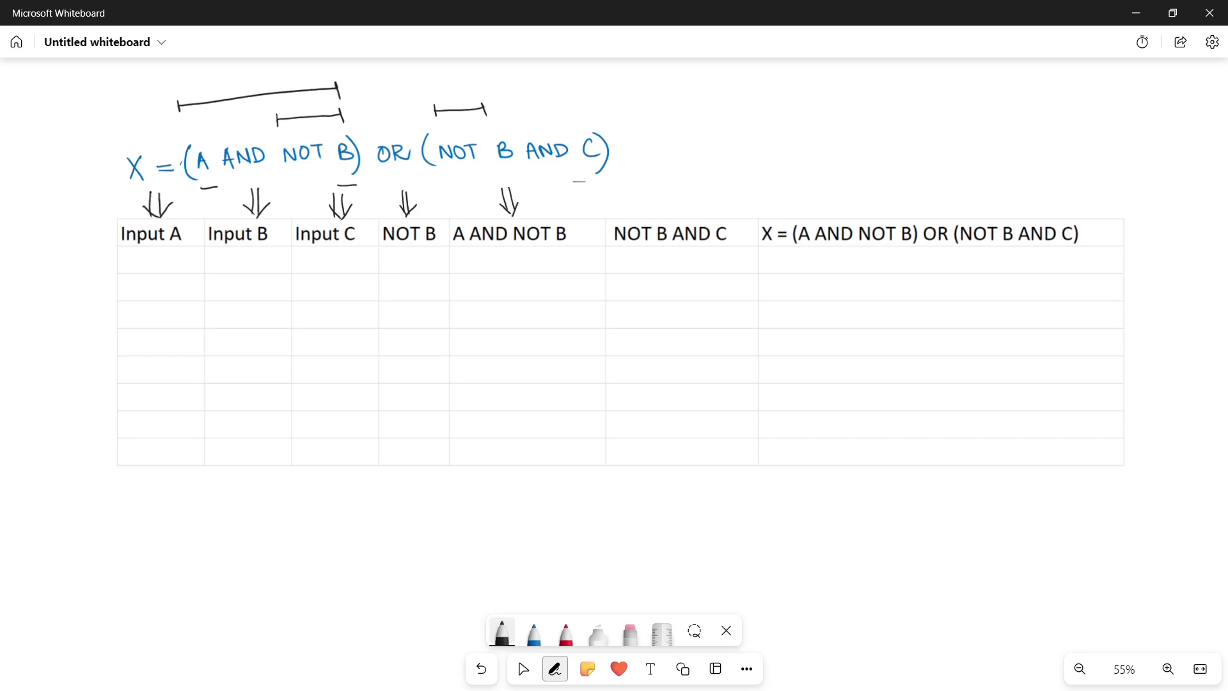
# Step: Mark the NOT B AND C term with a bar, draw arrows above the NOT B AND C and X columns, and tick below both AND columns
pyautogui.moveTo(665, 189); pyautogui.dragTo(673, 218)
pyautogui.moveTo(673, 218); pyautogui.dragTo(684, 202)
pyautogui.moveTo(417, 84); pyautogui.dragTo(621, 94)
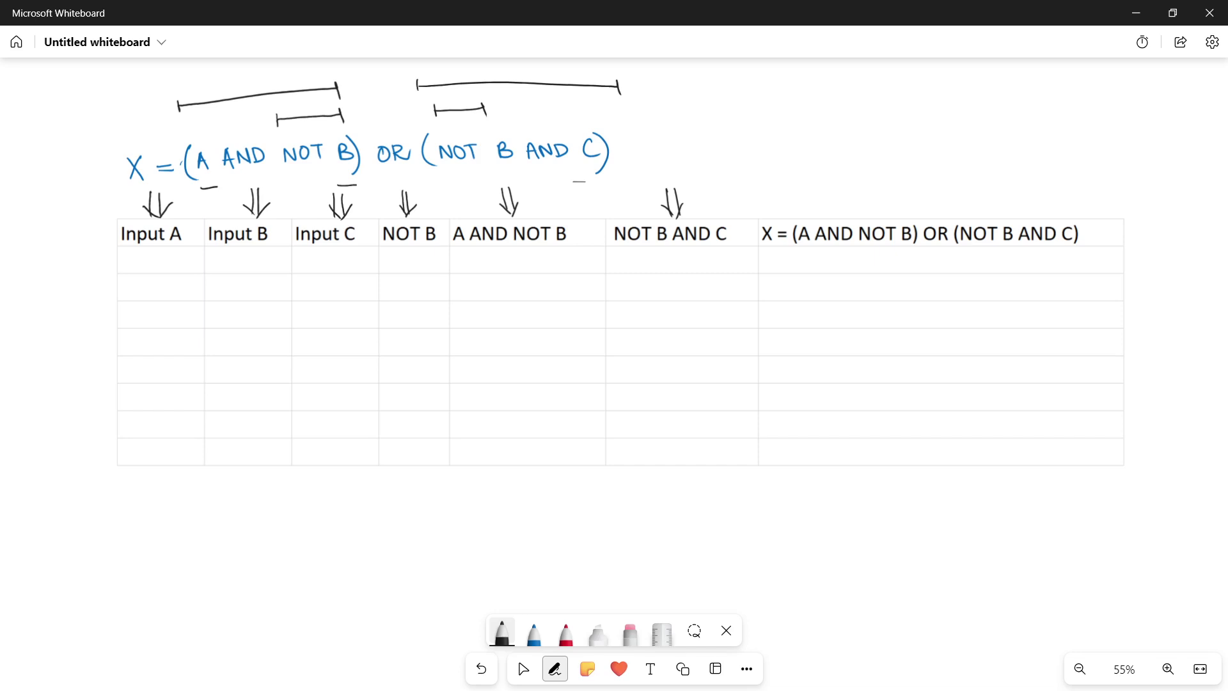
pyautogui.moveTo(882, 173)
pyautogui.mouseDown()
pyautogui.moveTo(889, 210)
pyautogui.moveTo(902, 199)
pyautogui.mouseUp()
pyautogui.moveTo(511, 490); pyautogui.dragTo(528, 486)
pyautogui.moveTo(641, 488); pyautogui.dragTo(656, 484)
# Step: Fill the Input A, Input B and Input C columns in blue with all eight combinations from 000 to 111
pyautogui.click(534, 632)
pyautogui.scroll(1, 261, 531)
pyautogui.moveTo(366, 557); pyautogui.dragTo(331, 576)
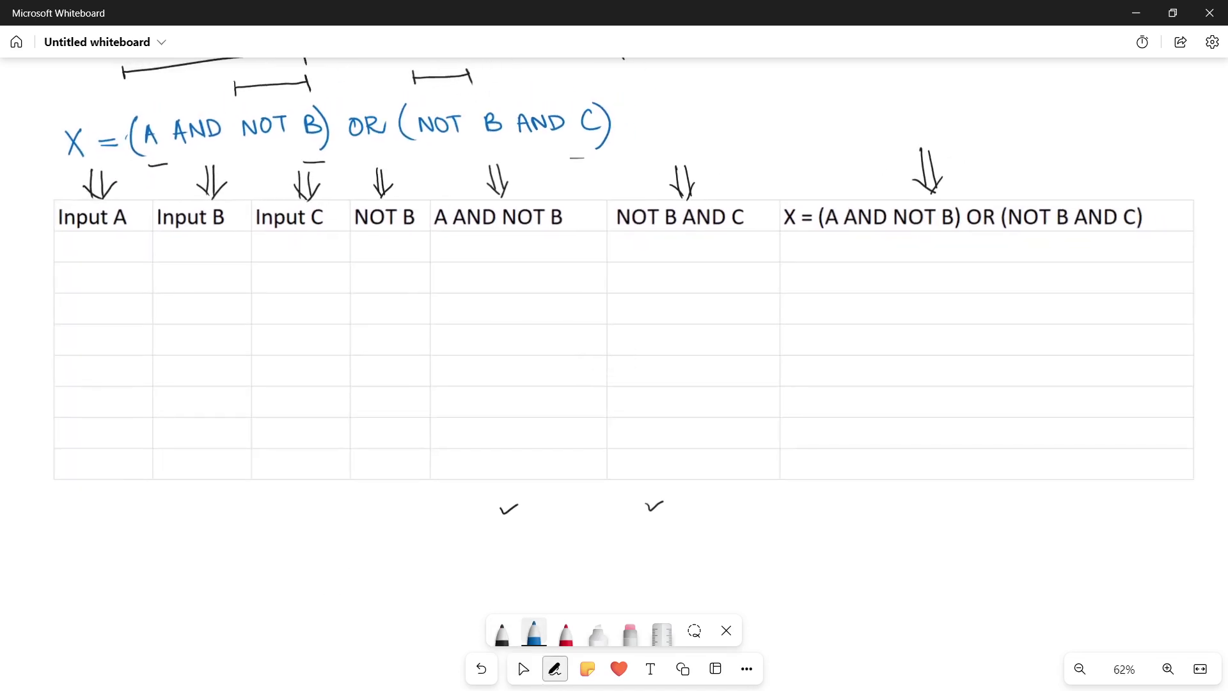
pyautogui.moveTo(299, 237); pyautogui.dragTo(309, 477)
pyautogui.click(304, 400)
pyautogui.moveTo(198, 240); pyautogui.dragTo(206, 477)
pyautogui.moveTo(94, 239); pyautogui.dragTo(114, 476)
pyautogui.moveTo(613, 293); pyautogui.dragTo(587, 307)
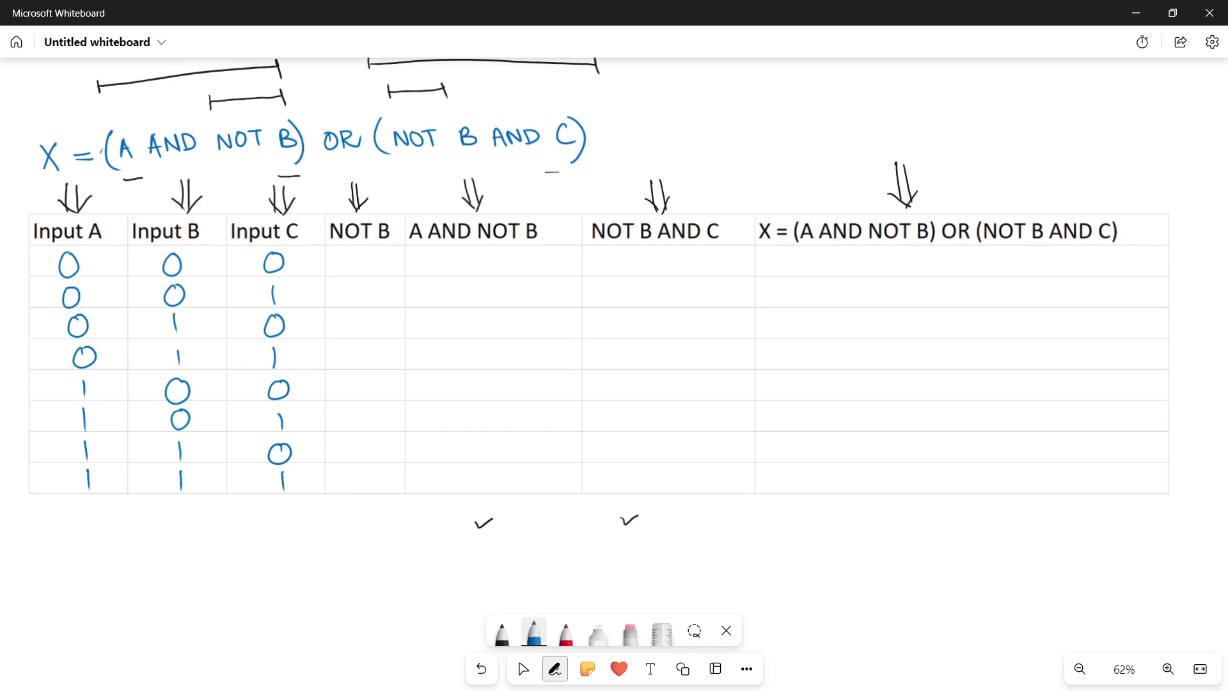
# Step: Draw a blue arrow below the NOT B column, tick the first two Input B values and fill NOT B with 1, 1, 0, 0, 1, 1, 0, 0
pyautogui.moveTo(354, 509); pyautogui.dragTo(362, 547)
pyautogui.moveTo(350, 517)
pyautogui.mouseDown()
pyautogui.moveTo(357, 506)
pyautogui.moveTo(368, 520)
pyautogui.mouseUp()
pyautogui.moveTo(200, 264)
pyautogui.mouseDown()
pyautogui.moveTo(216, 258)
pyautogui.moveTo(224, 293)
pyautogui.mouseUp()
pyautogui.moveTo(434, 445); pyautogui.dragTo(435, 465)
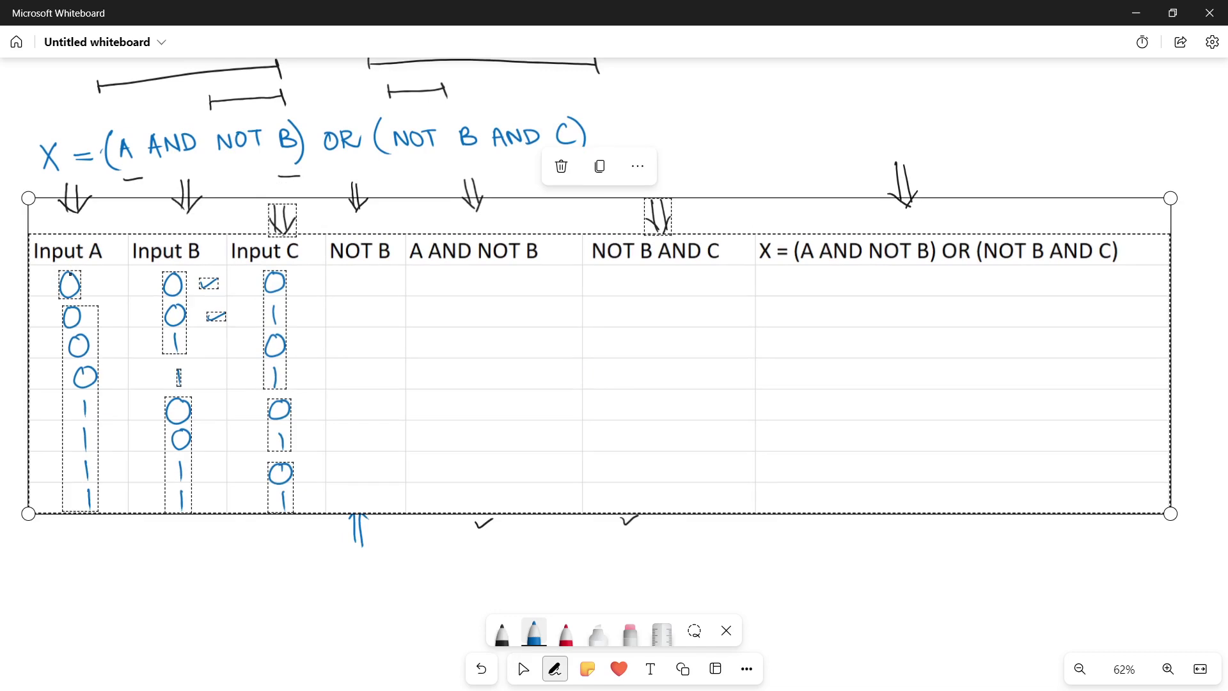
pyautogui.moveTo(367, 274); pyautogui.dragTo(366, 488)
pyautogui.click(534, 632)
pyautogui.click(534, 632)
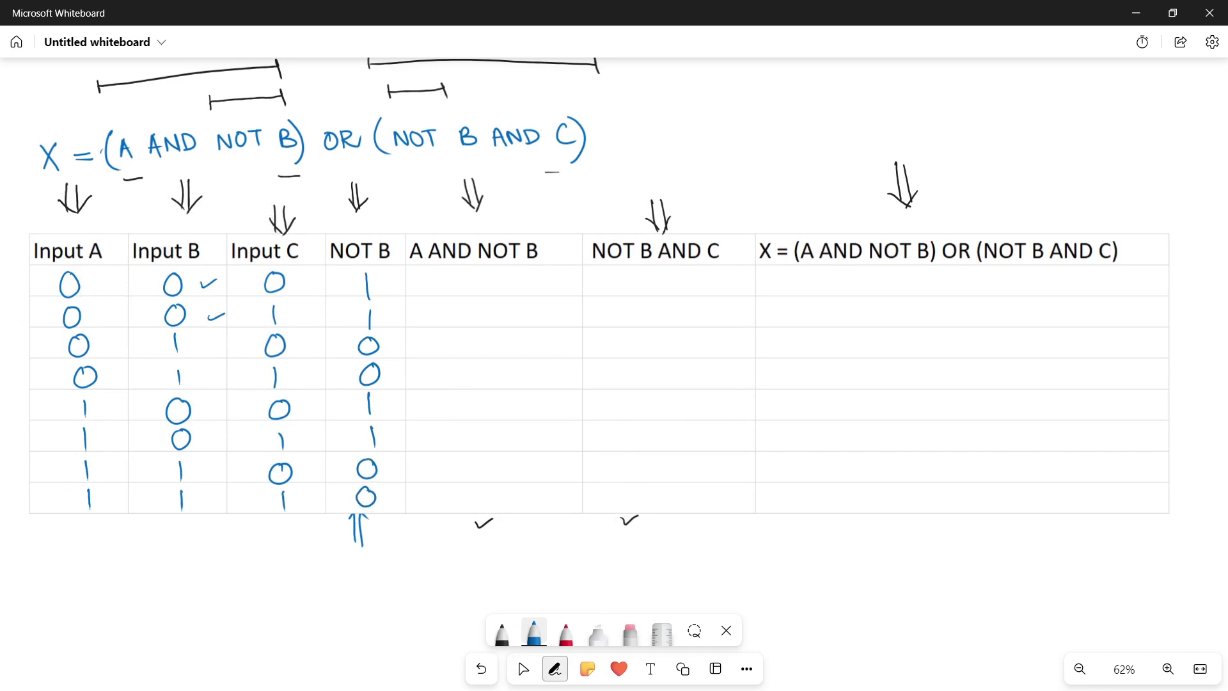
# Step: Erase the ticks beside the Input B values and the arrow and ticks below the table
pyautogui.click(630, 633)
pyautogui.moveTo(206, 278); pyautogui.dragTo(223, 325)
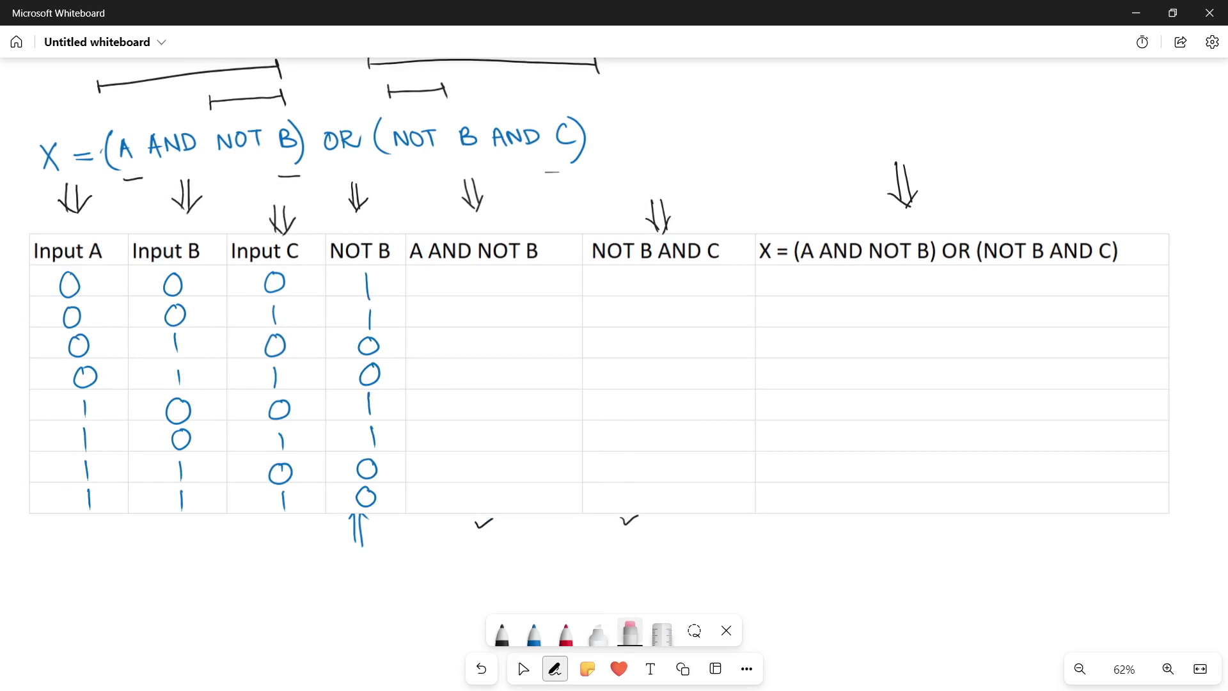
pyautogui.moveTo(358, 528)
pyautogui.mouseDown()
pyautogui.moveTo(348, 513)
pyautogui.moveTo(639, 518)
pyautogui.mouseUp()
# Step: Draw black upward arrows below the Input A and NOT B columns
pyautogui.click(503, 633)
pyautogui.moveTo(96, 571)
pyautogui.mouseDown()
pyautogui.moveTo(93, 530)
pyautogui.moveTo(104, 540)
pyautogui.mouseUp()
pyautogui.moveTo(368, 572)
pyautogui.mouseDown()
pyautogui.moveTo(367, 532)
pyautogui.moveTo(377, 547)
pyautogui.mouseUp()
# Step: Tick the Input A and NOT B values in the first four rows in blue and write 0 in each A AND NOT B cell
pyautogui.click(534, 633)
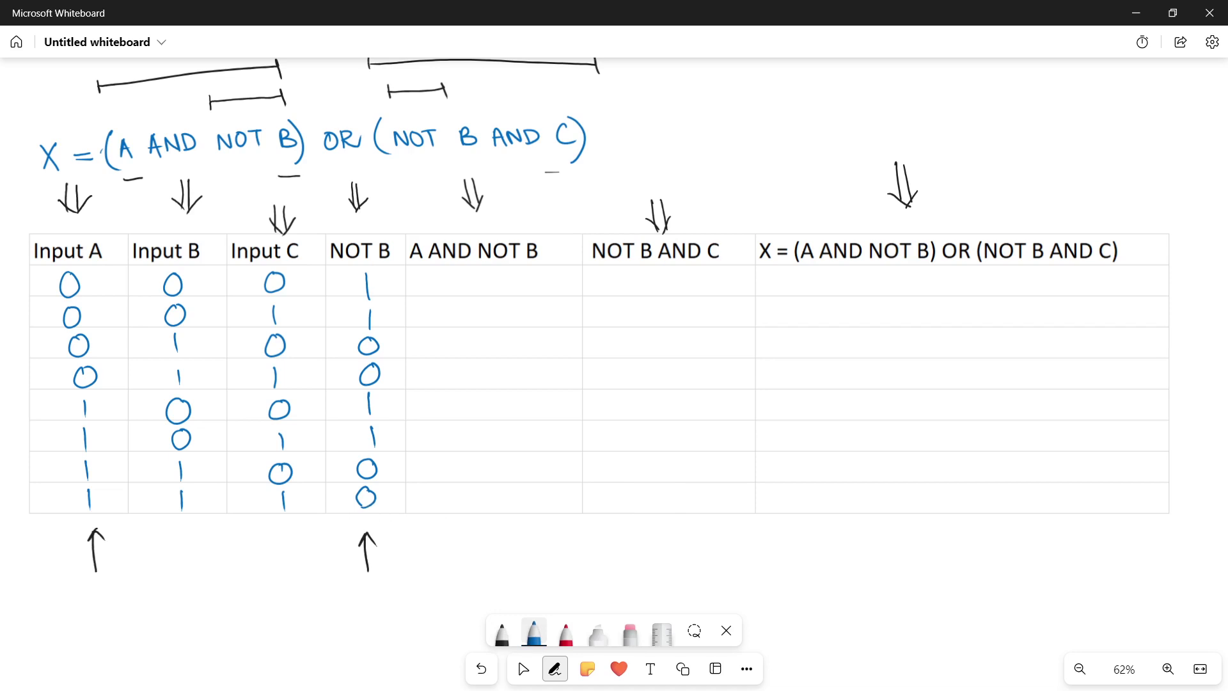
pyautogui.moveTo(446, 214); pyautogui.dragTo(447, 231)
pyautogui.moveTo(446, 232); pyautogui.dragTo(453, 219)
pyautogui.moveTo(92, 285); pyautogui.dragTo(104, 279)
pyautogui.moveTo(379, 282); pyautogui.dragTo(394, 278)
pyautogui.moveTo(491, 275); pyautogui.dragTo(490, 275)
pyautogui.moveTo(101, 312); pyautogui.dragTo(115, 310)
pyautogui.moveTo(386, 313); pyautogui.dragTo(403, 312)
pyautogui.moveTo(496, 302)
pyautogui.mouseDown()
pyautogui.moveTo(504, 308)
pyautogui.moveTo(495, 301)
pyautogui.mouseUp()
pyautogui.moveTo(105, 348); pyautogui.dragTo(123, 344)
pyautogui.moveTo(386, 346); pyautogui.dragTo(399, 344)
pyautogui.moveTo(504, 334)
pyautogui.mouseDown()
pyautogui.moveTo(504, 351)
pyautogui.moveTo(499, 334)
pyautogui.mouseUp()
pyautogui.moveTo(110, 378); pyautogui.dragTo(124, 375)
pyautogui.moveTo(391, 380); pyautogui.dragTo(404, 376)
pyautogui.moveTo(497, 363)
pyautogui.mouseDown()
pyautogui.moveTo(490, 382)
pyautogui.moveTo(498, 363)
pyautogui.mouseUp()
# Step: Tick the Input A and NOT B values in the last four rows and write 1, 1, 0, 0 under A AND NOT B
pyautogui.moveTo(101, 407); pyautogui.dragTo(114, 403)
pyautogui.moveTo(388, 407); pyautogui.dragTo(405, 401)
pyautogui.moveTo(497, 393); pyautogui.dragTo(497, 417)
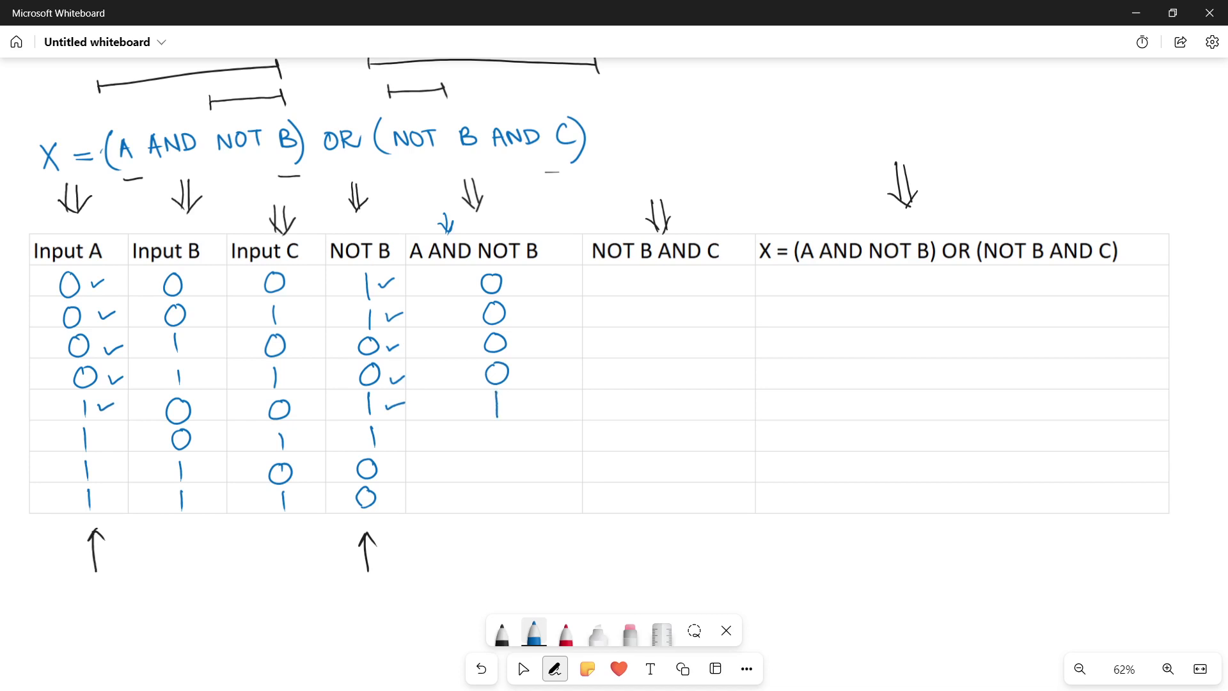
pyautogui.moveTo(103, 433); pyautogui.dragTo(118, 431)
pyautogui.moveTo(386, 437); pyautogui.dragTo(401, 433)
pyautogui.moveTo(497, 426); pyautogui.dragTo(501, 450)
pyautogui.moveTo(112, 457); pyautogui.dragTo(130, 454)
pyautogui.moveTo(387, 471); pyautogui.dragTo(404, 466)
pyautogui.moveTo(507, 461)
pyautogui.mouseDown()
pyautogui.moveTo(512, 481)
pyautogui.moveTo(506, 460)
pyautogui.mouseUp()
pyautogui.moveTo(114, 498); pyautogui.dragTo(131, 495)
pyautogui.moveTo(388, 499); pyautogui.dragTo(407, 496)
pyautogui.moveTo(512, 493); pyautogui.dragTo(505, 492)
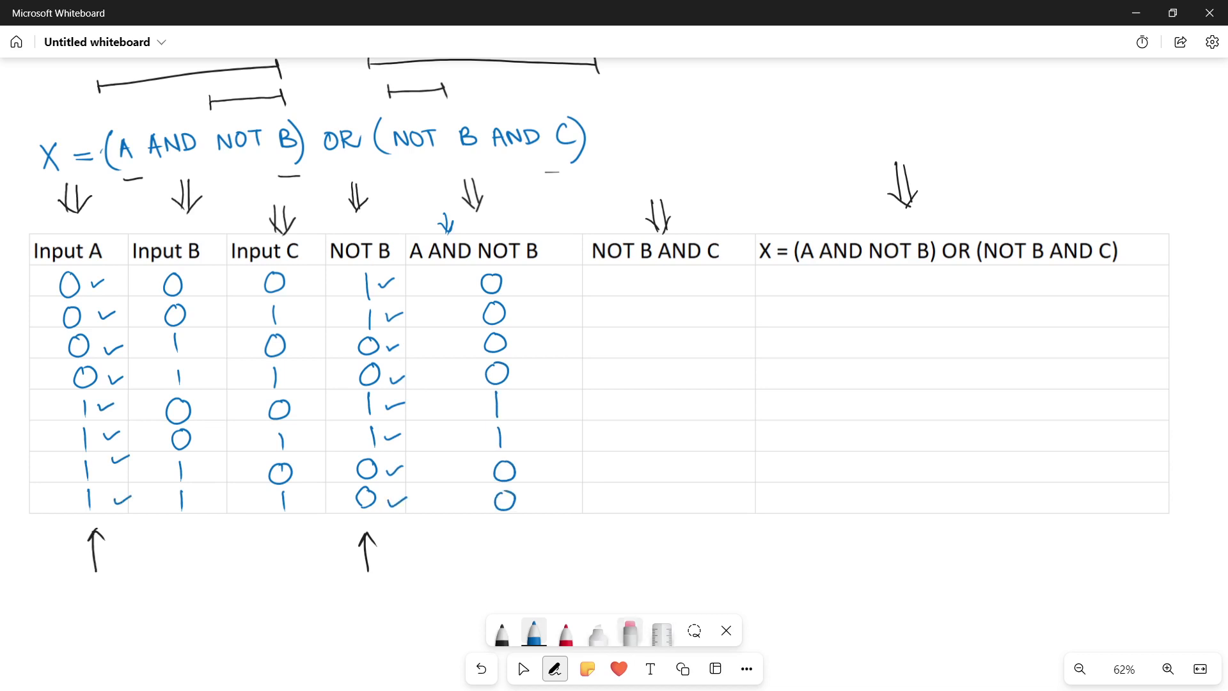
# Step: Erase the ticks beside the Input A and NOT B values and the arrows below those columns
pyautogui.click(630, 633)
pyautogui.moveTo(396, 284)
pyautogui.mouseDown()
pyautogui.moveTo(392, 333)
pyautogui.moveTo(411, 292)
pyautogui.moveTo(388, 475)
pyautogui.moveTo(403, 488)
pyautogui.moveTo(400, 521)
pyautogui.moveTo(367, 545)
pyautogui.moveTo(378, 556)
pyautogui.mouseUp()
pyautogui.moveTo(106, 284)
pyautogui.mouseDown()
pyautogui.moveTo(113, 450)
pyautogui.moveTo(131, 492)
pyautogui.mouseUp()
pyautogui.moveTo(93, 538)
pyautogui.mouseDown()
pyautogui.moveTo(94, 576)
pyautogui.moveTo(123, 551)
pyautogui.mouseUp()
# Step: Draw black double upward arrows below the Input C and NOT B columns with a multiplication sign between them
pyautogui.click(502, 632)
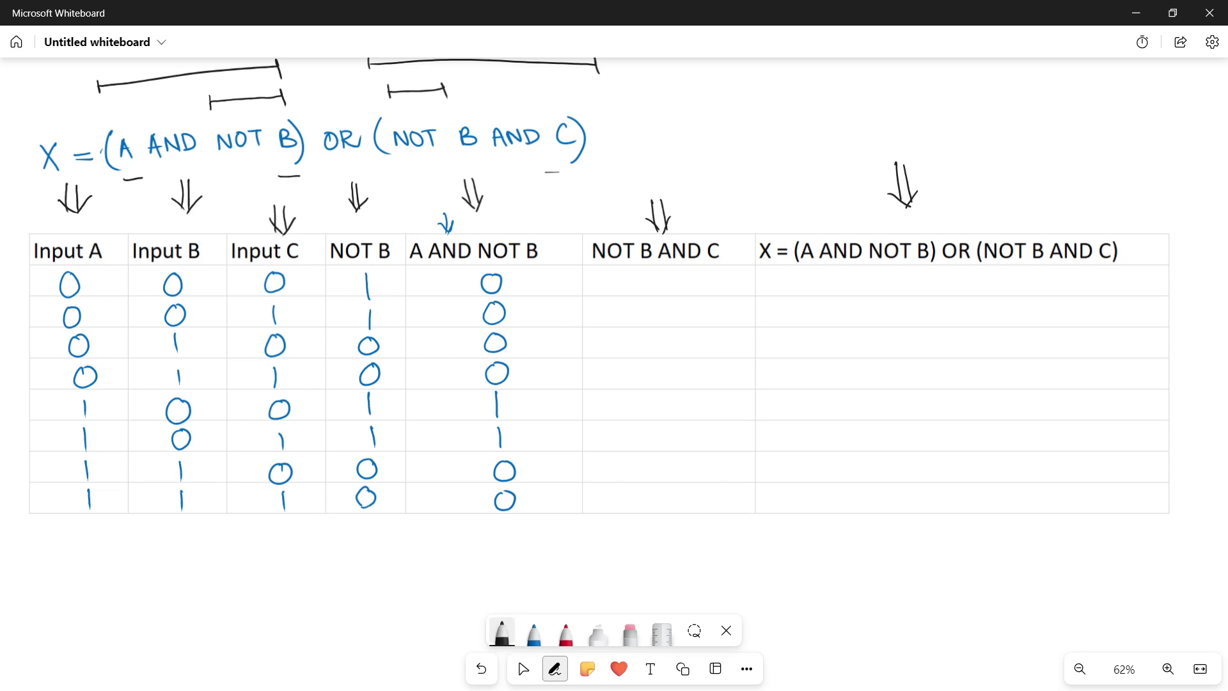
pyautogui.moveTo(354, 537); pyautogui.dragTo(362, 577)
pyautogui.moveTo(348, 550)
pyautogui.mouseDown()
pyautogui.moveTo(357, 529)
pyautogui.moveTo(367, 550)
pyautogui.mouseUp()
pyautogui.moveTo(274, 536); pyautogui.dragTo(275, 579)
pyautogui.moveTo(257, 543)
pyautogui.mouseDown()
pyautogui.moveTo(268, 530)
pyautogui.moveTo(305, 568)
pyautogui.moveTo(323, 568)
pyautogui.mouseUp()
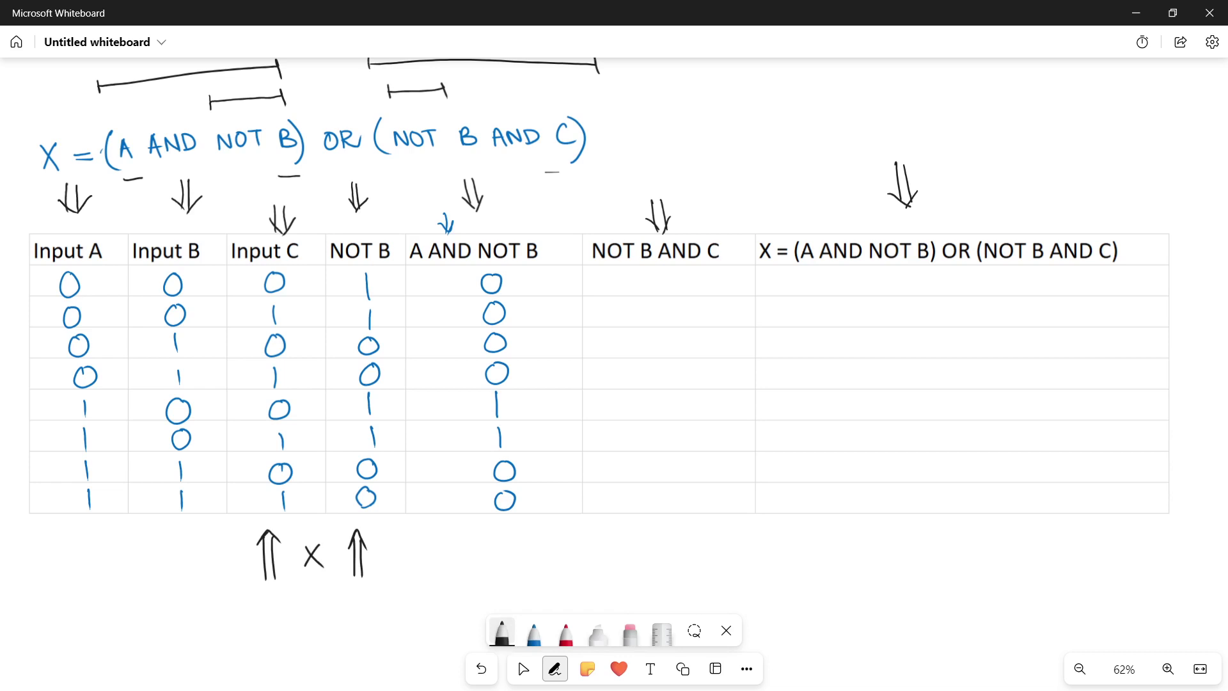
# Step: Tick the Input C and NOT B values in the first four rows and write 0, 1, 0, 0 in blue under NOT B AND C
pyautogui.moveTo(291, 283); pyautogui.dragTo(307, 277)
pyautogui.moveTo(385, 284); pyautogui.dragTo(400, 279)
pyautogui.click(534, 633)
pyautogui.moveTo(676, 275)
pyautogui.mouseDown()
pyautogui.moveTo(669, 293)
pyautogui.moveTo(677, 276)
pyautogui.mouseUp()
pyautogui.moveTo(304, 313); pyautogui.dragTo(397, 314)
pyautogui.moveTo(673, 304); pyautogui.dragTo(672, 325)
pyautogui.moveTo(297, 344); pyautogui.dragTo(312, 339)
pyautogui.moveTo(391, 345); pyautogui.dragTo(405, 342)
pyautogui.moveTo(671, 337); pyautogui.dragTo(675, 337)
pyautogui.moveTo(292, 377); pyautogui.dragTo(306, 372)
pyautogui.moveTo(391, 375); pyautogui.dragTo(400, 371)
pyautogui.moveTo(673, 369); pyautogui.dragTo(675, 369)
# Step: Tick the compared values in the last four rows and write 0, 1, 0, 0 under NOT B AND C
pyautogui.moveTo(308, 409); pyautogui.dragTo(398, 404)
pyautogui.moveTo(678, 401); pyautogui.dragTo(679, 403)
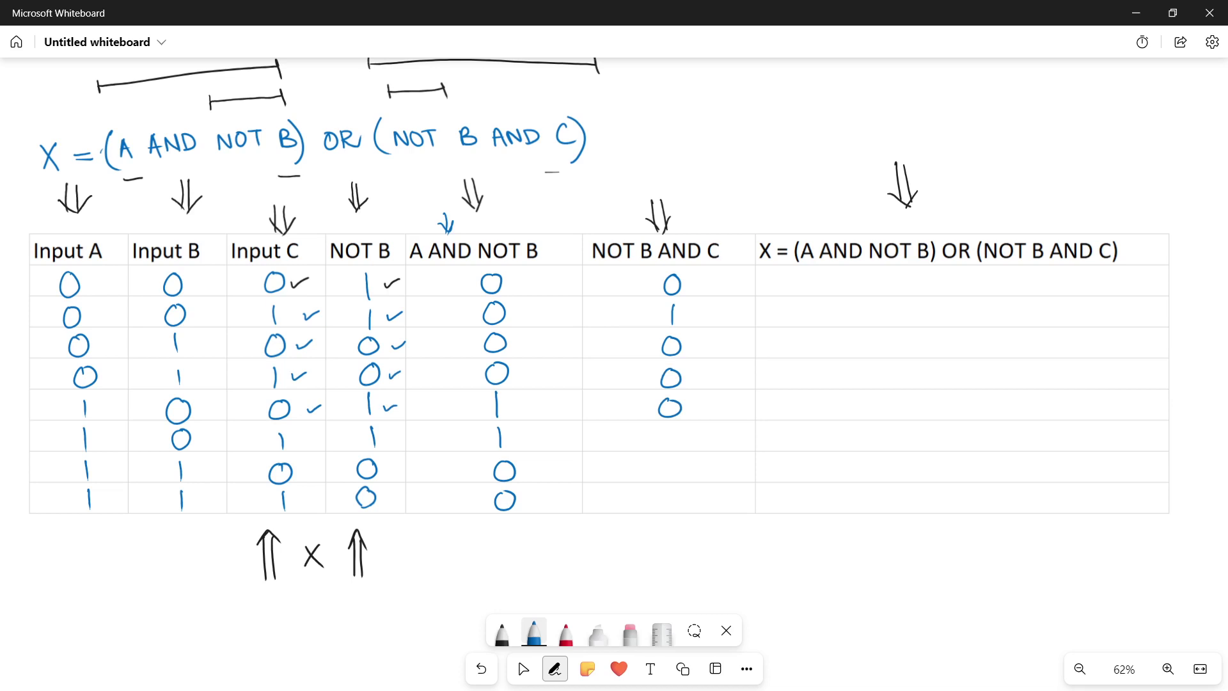
pyautogui.moveTo(298, 441); pyautogui.dragTo(406, 433)
pyautogui.moveTo(670, 430); pyautogui.dragTo(669, 448)
pyautogui.moveTo(306, 469); pyautogui.dragTo(402, 461)
pyautogui.moveTo(671, 458)
pyautogui.mouseDown()
pyautogui.moveTo(665, 481)
pyautogui.moveTo(677, 459)
pyautogui.mouseUp()
pyautogui.moveTo(306, 501); pyautogui.dragTo(323, 495)
pyautogui.moveTo(530, 497); pyautogui.dragTo(545, 494)
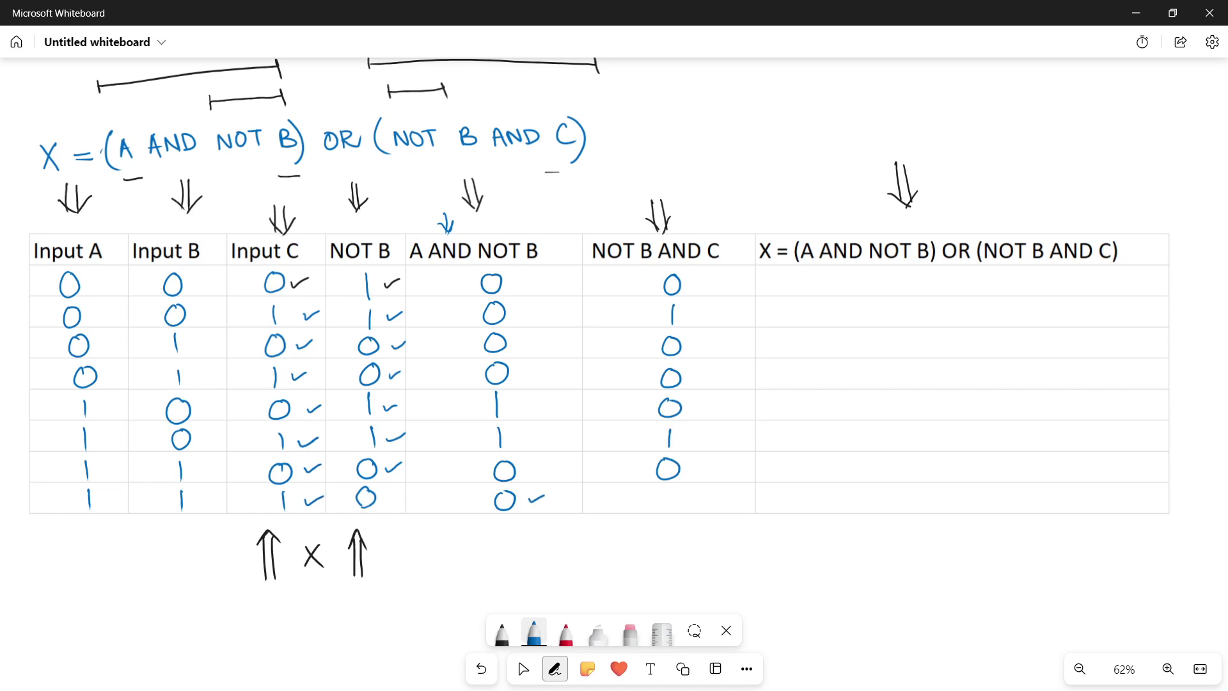
pyautogui.moveTo(669, 494); pyautogui.dragTo(675, 491)
# Step: Erase the arrows and multiplication sign below the table and the ticks beside the Input C and NOT B values
pyautogui.click(630, 632)
pyautogui.moveTo(294, 529)
pyautogui.mouseDown()
pyautogui.moveTo(270, 550)
pyautogui.moveTo(265, 597)
pyautogui.moveTo(380, 557)
pyautogui.moveTo(371, 535)
pyautogui.mouseUp()
pyautogui.moveTo(302, 282)
pyautogui.mouseDown()
pyautogui.moveTo(303, 391)
pyautogui.moveTo(318, 398)
pyautogui.moveTo(306, 432)
pyautogui.moveTo(314, 511)
pyautogui.moveTo(326, 510)
pyautogui.mouseUp()
pyautogui.moveTo(387, 296)
pyautogui.mouseDown()
pyautogui.moveTo(386, 282)
pyautogui.moveTo(401, 471)
pyautogui.mouseUp()
# Step: Draw black arrows below the A AND NOT B and NOT B AND C columns with a plus between them, and circle OR in the X heading
pyautogui.click(502, 633)
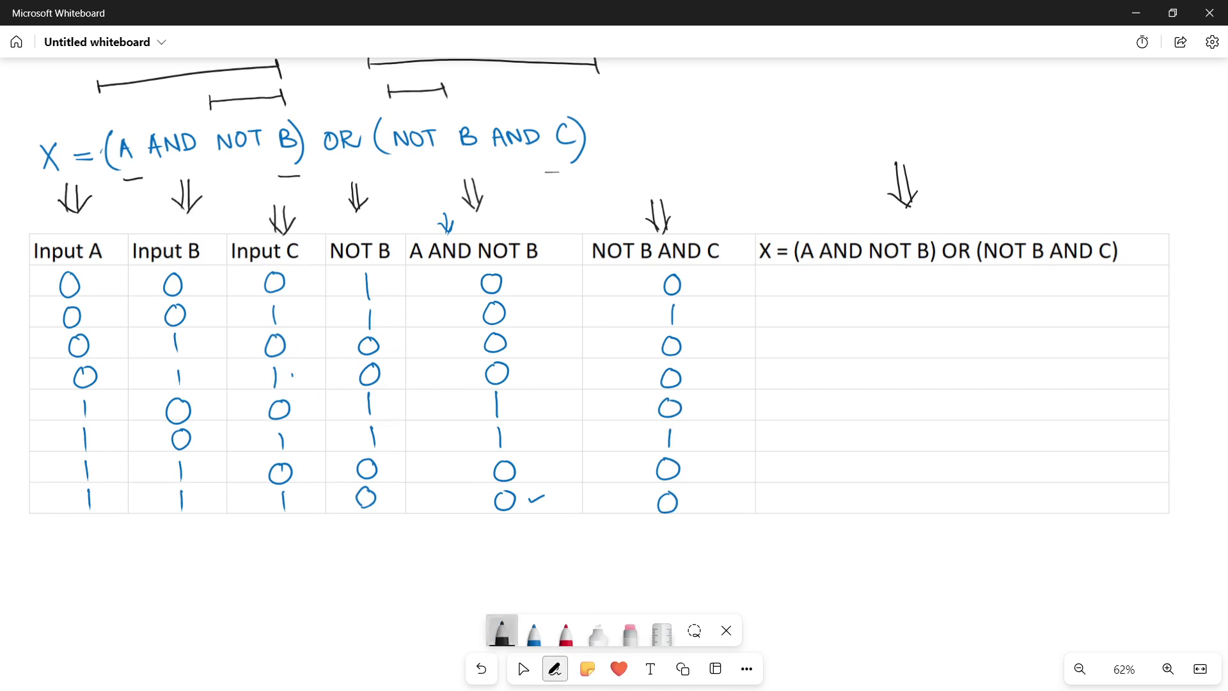
pyautogui.moveTo(503, 578)
pyautogui.mouseDown()
pyautogui.moveTo(497, 525)
pyautogui.moveTo(509, 532)
pyautogui.mouseUp()
pyautogui.moveTo(663, 578)
pyautogui.mouseDown()
pyautogui.moveTo(654, 531)
pyautogui.moveTo(670, 534)
pyautogui.mouseUp()
pyautogui.moveTo(964, 220)
pyautogui.mouseDown()
pyautogui.moveTo(976, 256)
pyautogui.moveTo(967, 219)
pyautogui.mouseUp()
pyautogui.moveTo(574, 541)
pyautogui.mouseDown()
pyautogui.moveTo(605, 537)
pyautogui.moveTo(588, 557)
pyautogui.mouseUp()
# Step: Write blue plus signs between the two AND columns in the first four rows and enter 0, 1, 0, 0 in the X column
pyautogui.click(534, 632)
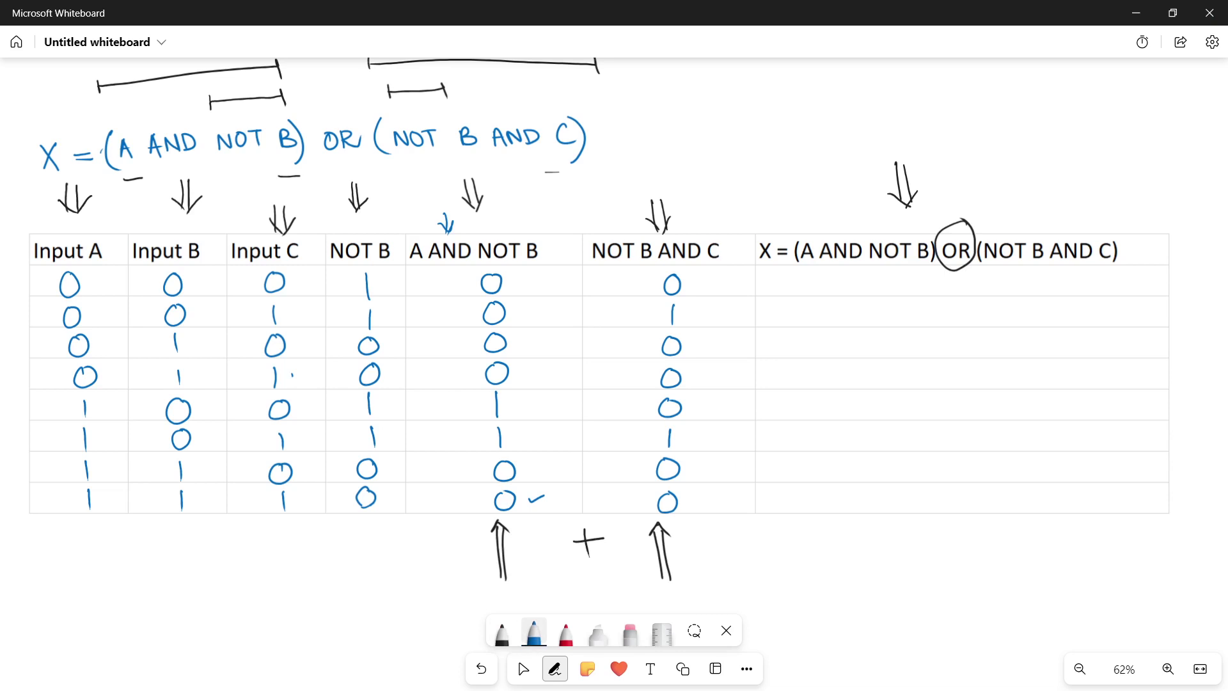
pyautogui.press('Escape')
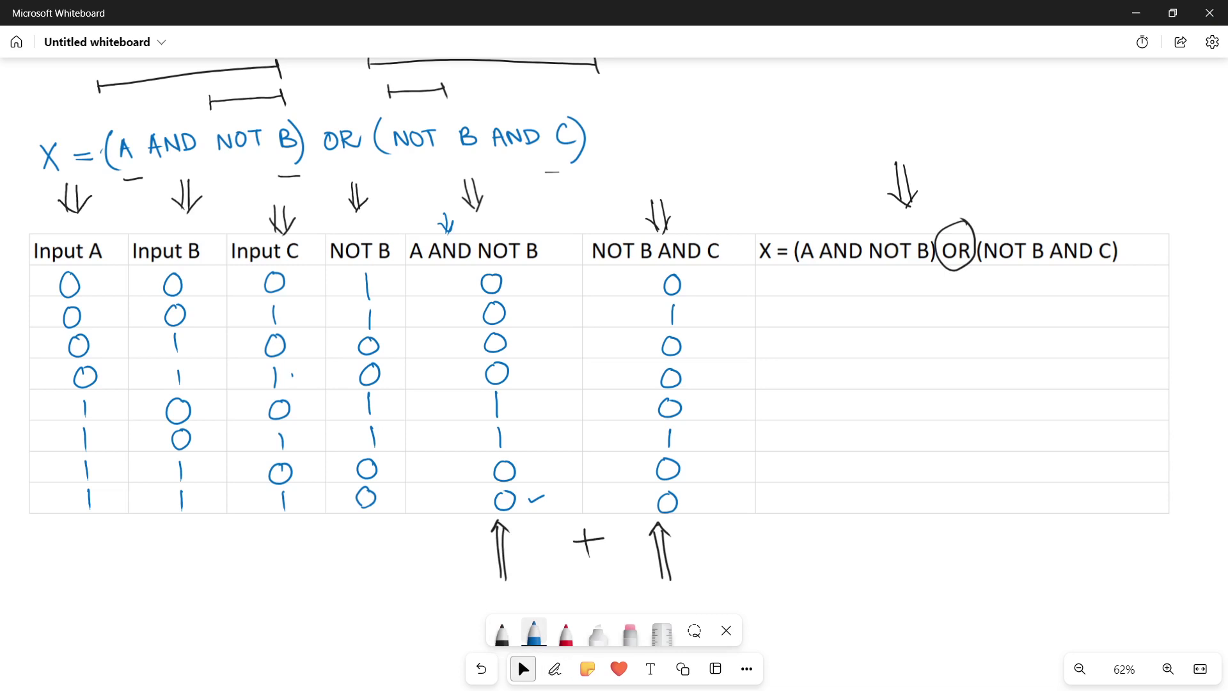
pyautogui.click(555, 669)
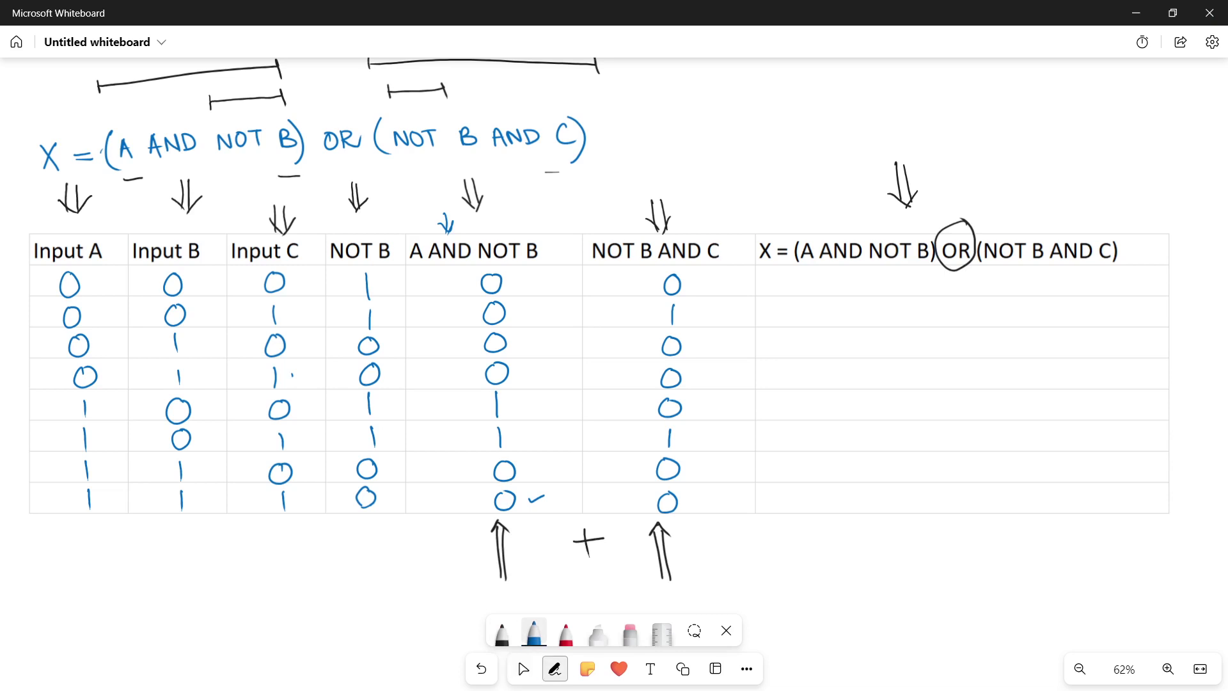
pyautogui.moveTo(576, 283)
pyautogui.mouseDown()
pyautogui.moveTo(595, 283)
pyautogui.moveTo(584, 292)
pyautogui.mouseUp()
pyautogui.moveTo(907, 273)
pyautogui.mouseDown()
pyautogui.moveTo(918, 285)
pyautogui.moveTo(911, 272)
pyautogui.mouseUp()
pyautogui.moveTo(583, 312); pyautogui.dragTo(583, 328)
pyautogui.moveTo(908, 302); pyautogui.dragTo(909, 324)
pyautogui.moveTo(572, 351); pyautogui.dragTo(590, 349)
pyautogui.moveTo(580, 344); pyautogui.dragTo(580, 356)
pyautogui.moveTo(915, 331)
pyautogui.mouseDown()
pyautogui.moveTo(911, 352)
pyautogui.moveTo(915, 331)
pyautogui.mouseUp()
pyautogui.moveTo(573, 383); pyautogui.dragTo(596, 377)
pyautogui.moveTo(913, 366); pyautogui.dragTo(916, 367)
# Step: Write plus signs between the two AND columns in the last four rows and enter 1, 1, 0, 0 in the X column
pyautogui.moveTo(561, 410); pyautogui.dragTo(584, 409)
pyautogui.moveTo(572, 404); pyautogui.dragTo(572, 417)
pyautogui.moveTo(908, 398); pyautogui.dragTo(910, 417)
pyautogui.moveTo(570, 440)
pyautogui.mouseDown()
pyautogui.moveTo(589, 440)
pyautogui.moveTo(582, 447)
pyautogui.mouseUp()
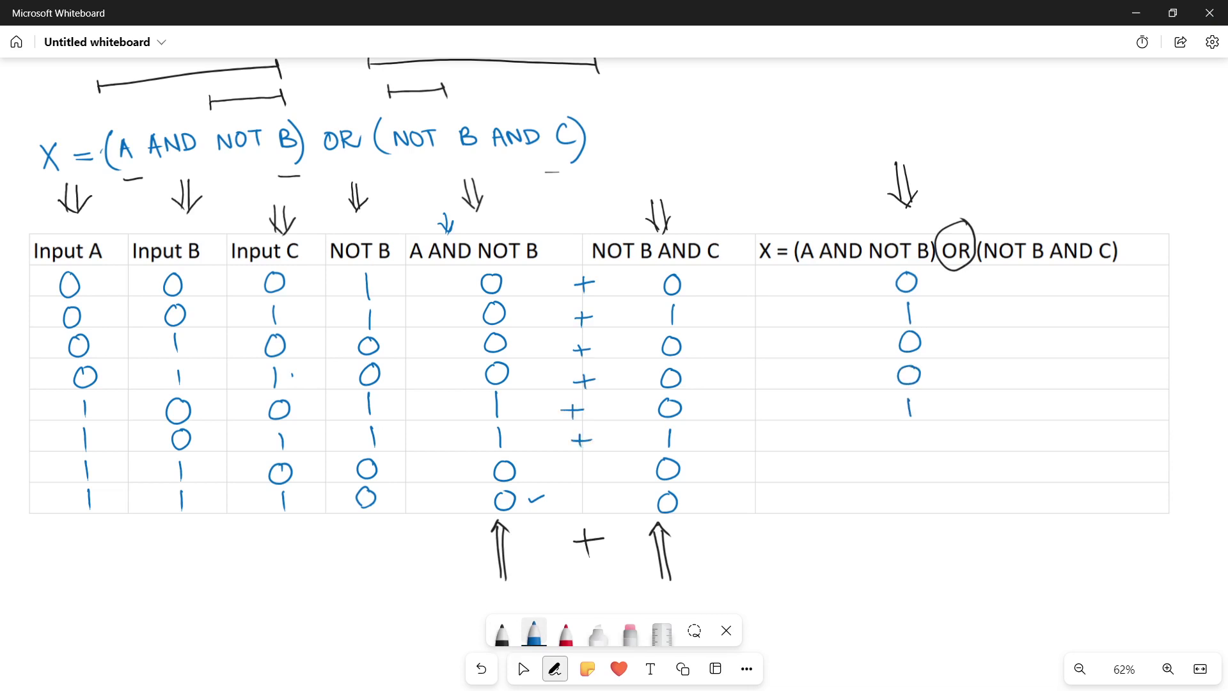
pyautogui.moveTo(908, 428); pyautogui.dragTo(909, 450)
pyautogui.click(918, 462)
pyautogui.moveTo(569, 473); pyautogui.dragTo(589, 473)
pyautogui.moveTo(579, 466); pyautogui.dragTo(579, 480)
pyautogui.moveTo(916, 460); pyautogui.dragTo(919, 462)
pyautogui.moveTo(569, 504); pyautogui.dragTo(592, 504)
pyautogui.moveTo(581, 496); pyautogui.dragTo(581, 511)
pyautogui.moveTo(916, 489)
pyautogui.mouseDown()
pyautogui.moveTo(922, 511)
pyautogui.moveTo(919, 490)
pyautogui.mouseUp()
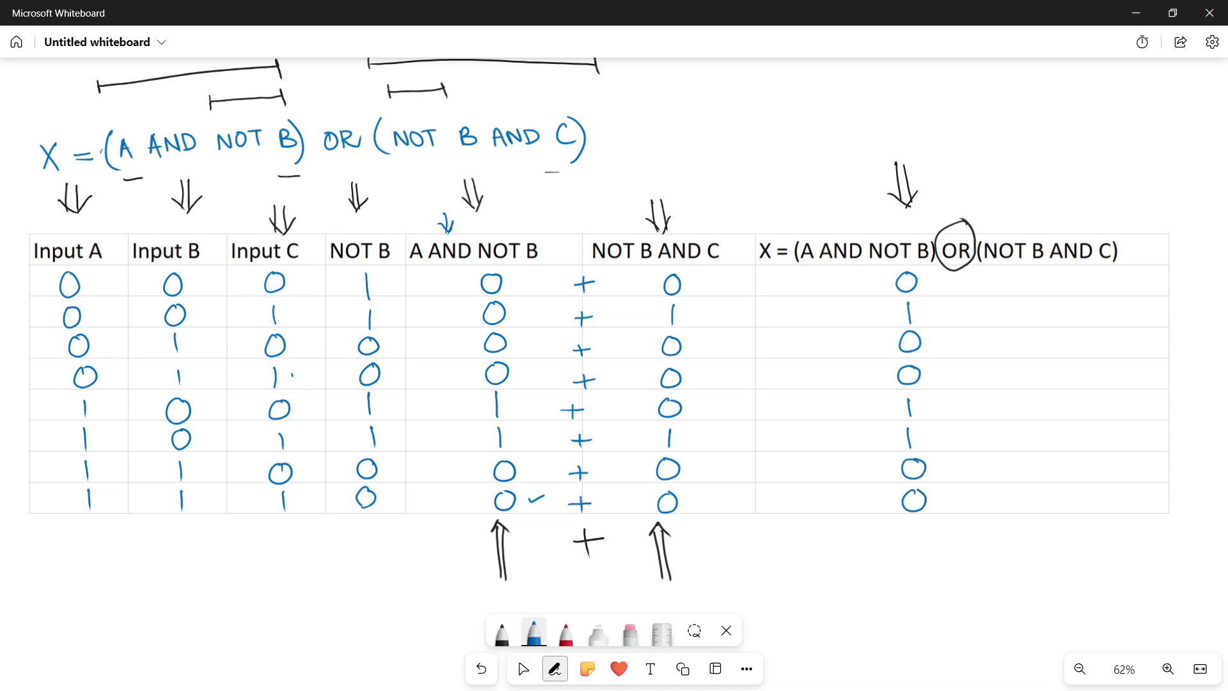